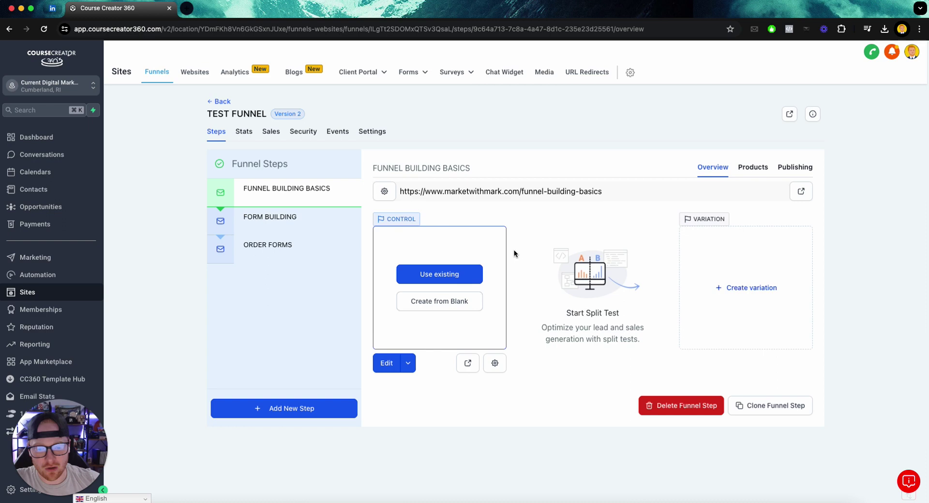
pyautogui.click(439, 274)
pyautogui.click(431, 274)
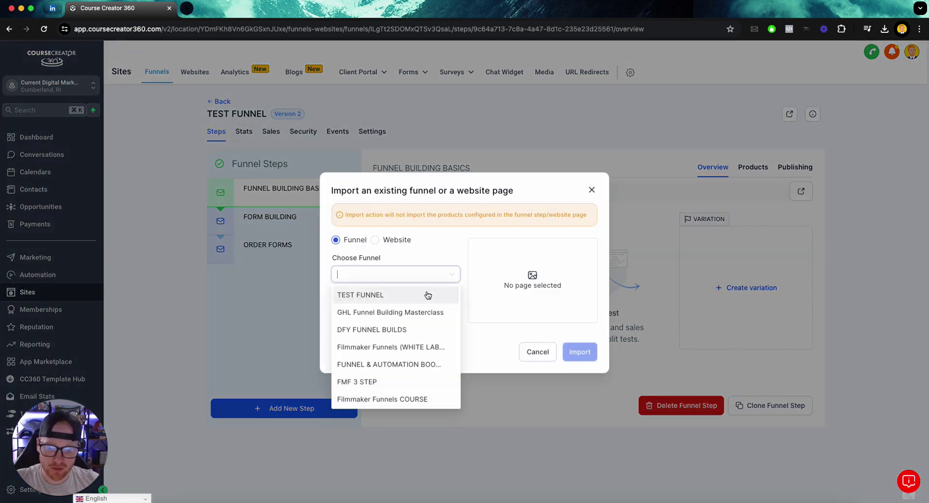
pyautogui.scroll(-3, 404, 326)
pyautogui.click(595, 227)
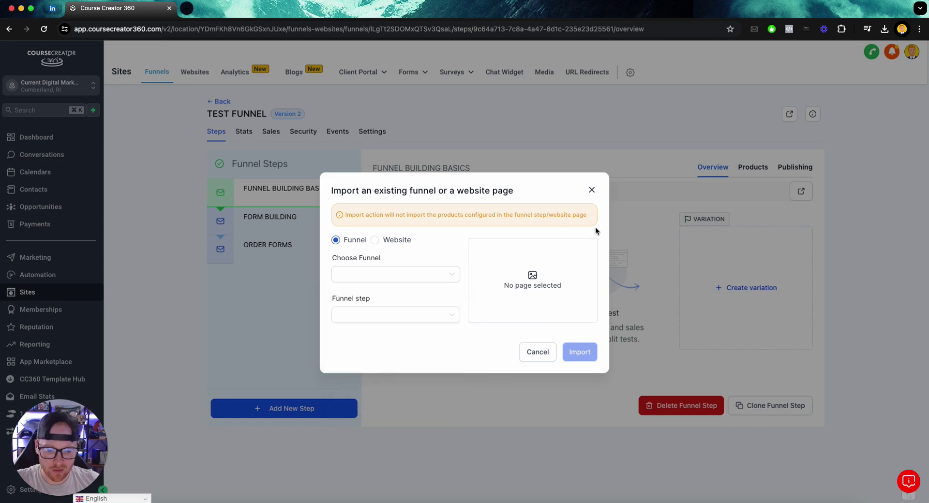
pyautogui.click(591, 190)
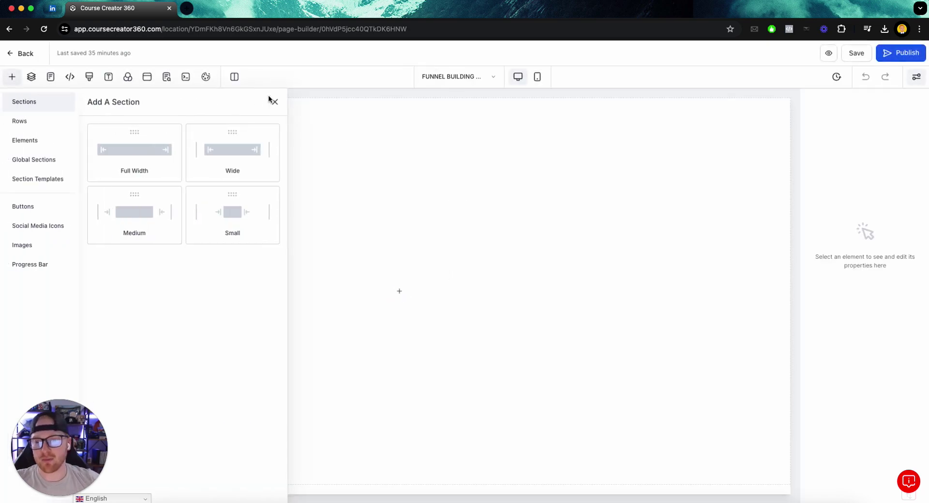
# Try to place a one-column row directly on the blank page and browse the available elements.
pyautogui.click(274, 101)
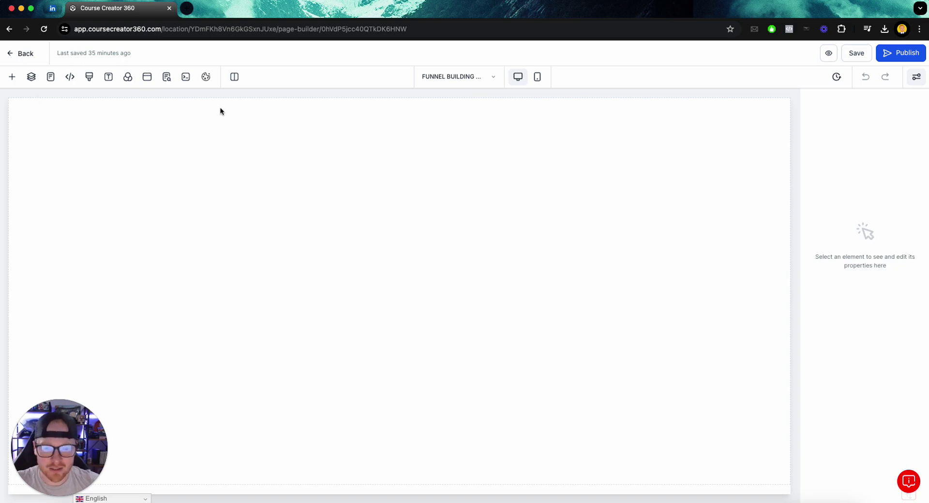
pyautogui.click(13, 77)
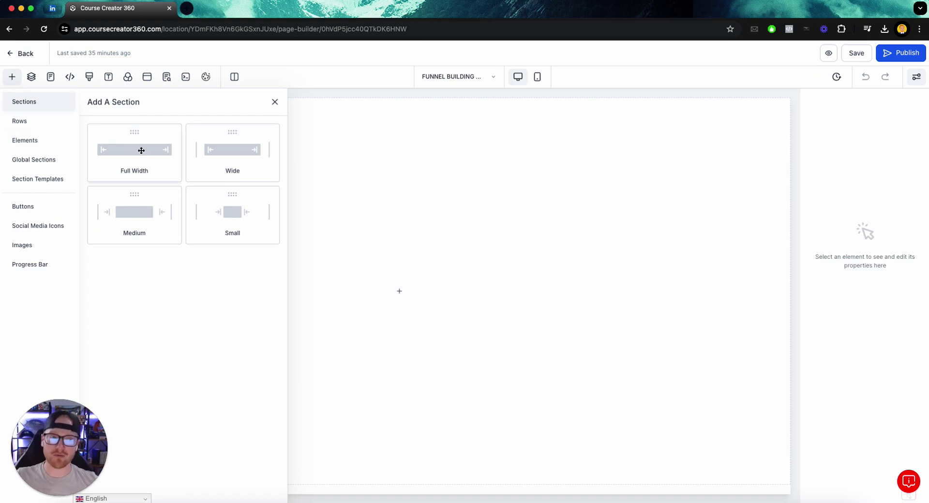
pyautogui.click(18, 123)
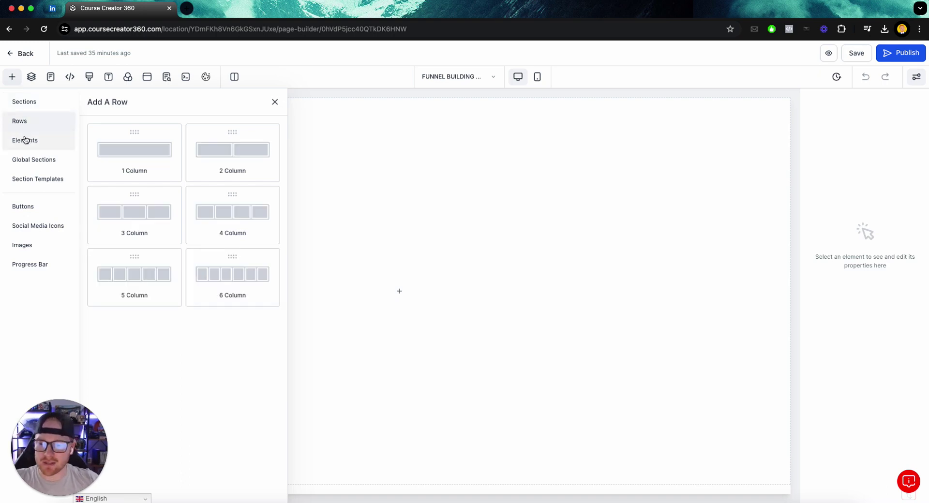
pyautogui.click(25, 140)
pyautogui.click(20, 121)
pyautogui.moveTo(132, 145); pyautogui.dragTo(475, 165)
pyautogui.click(12, 76)
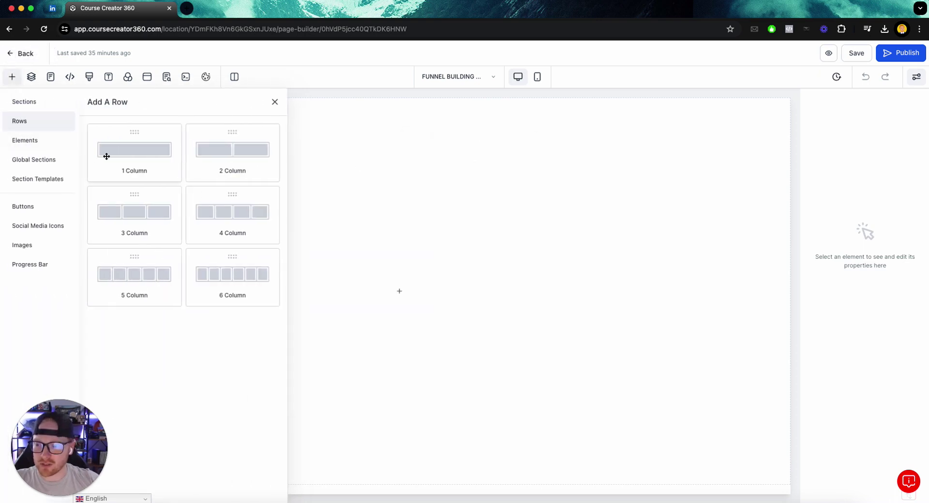
pyautogui.moveTo(106, 154); pyautogui.dragTo(58, 121)
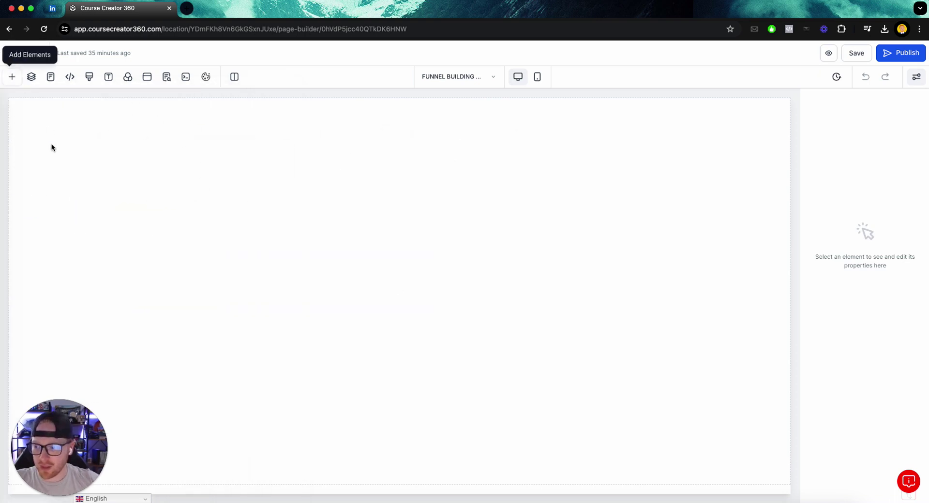
pyautogui.click(13, 76)
pyautogui.click(24, 140)
pyautogui.click(528, 178)
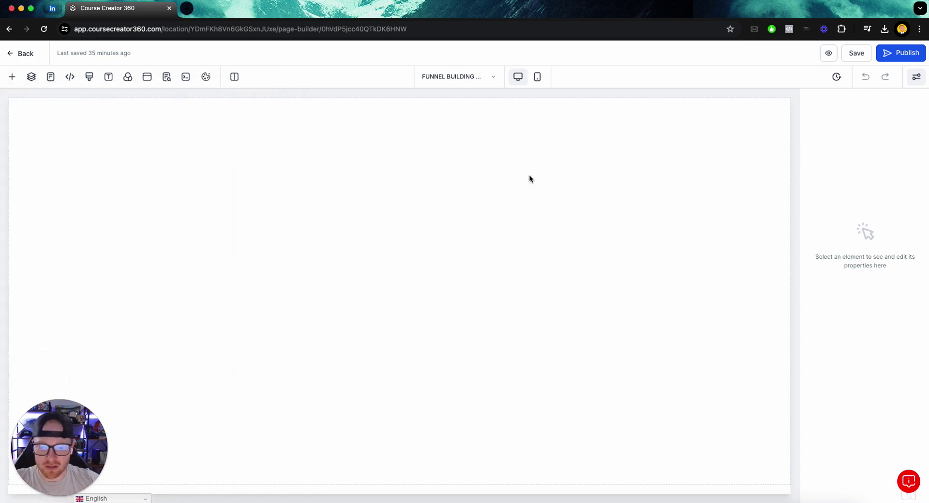
# Add a small section to the blank page and delete it again.
pyautogui.click(11, 77)
pyautogui.click(33, 103)
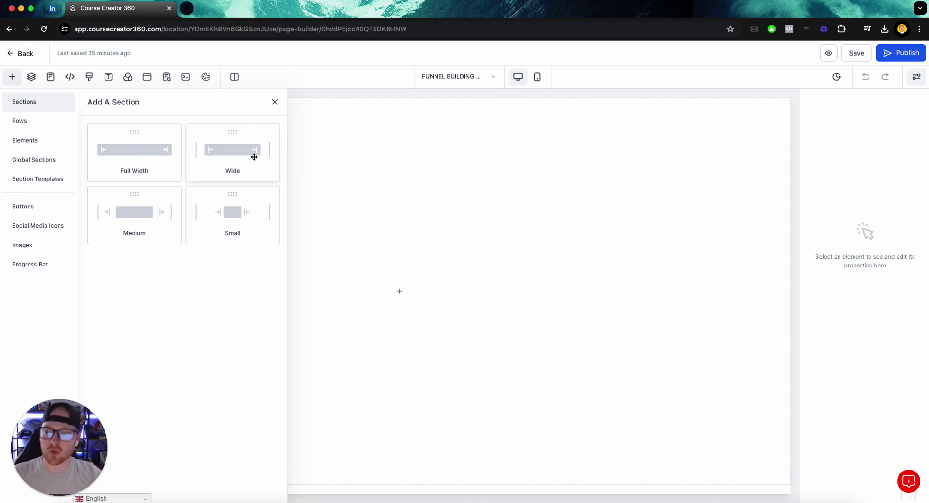
pyautogui.moveTo(239, 209); pyautogui.dragTo(429, 200)
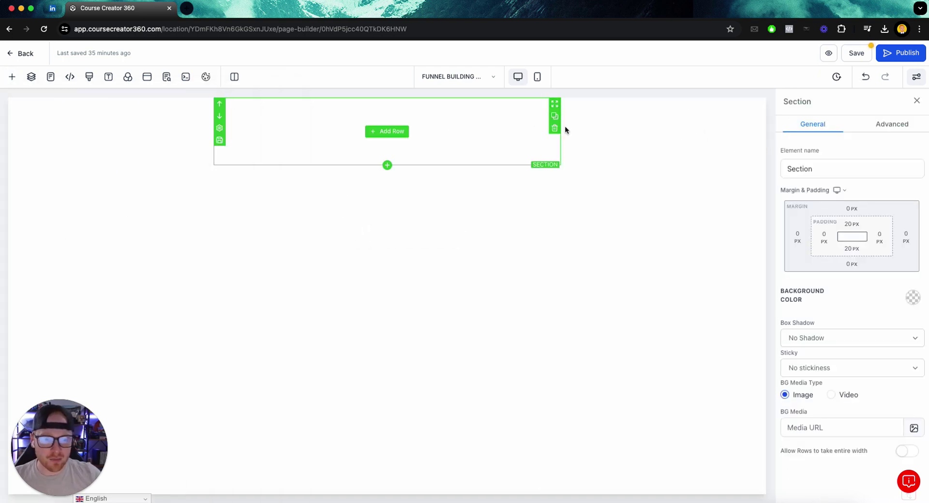
pyautogui.click(552, 128)
# Add a full-width section to the blank page and place a one-column row inside it.
pyautogui.click(21, 80)
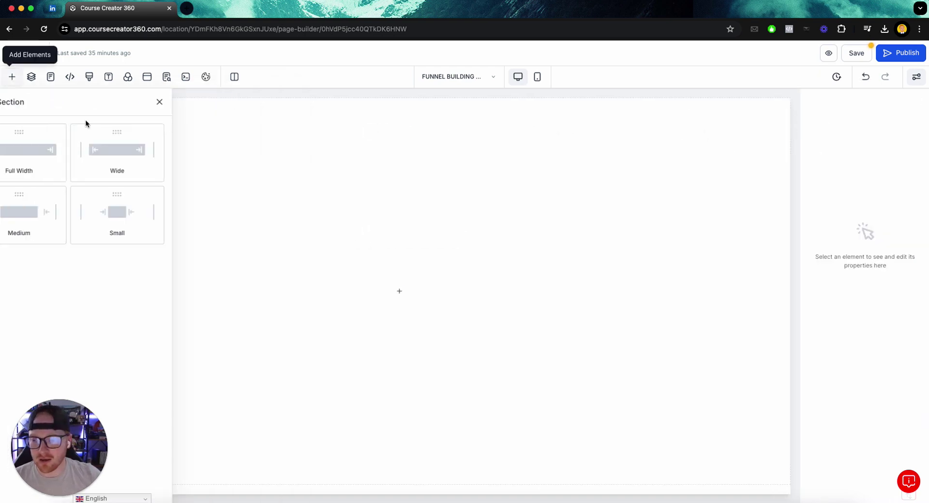
pyautogui.moveTo(179, 154); pyautogui.dragTo(408, 154)
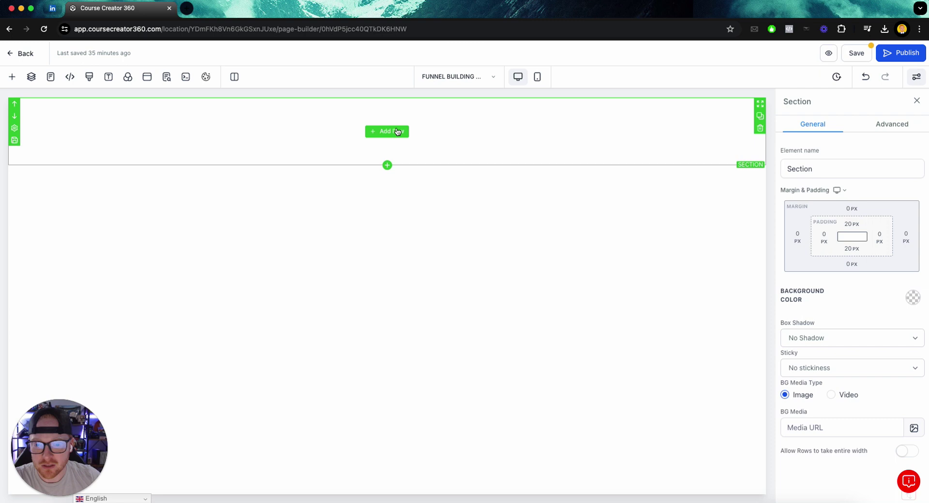
pyautogui.click(397, 133)
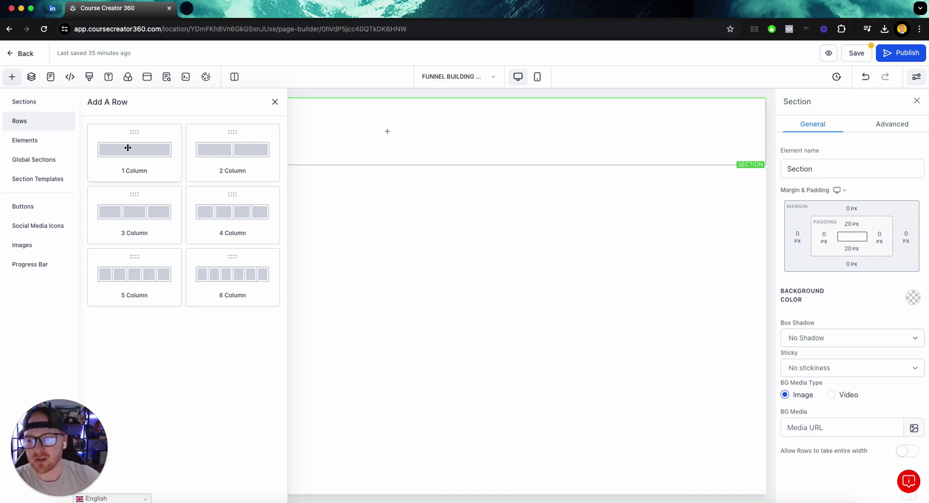
pyautogui.moveTo(128, 148); pyautogui.dragTo(417, 124)
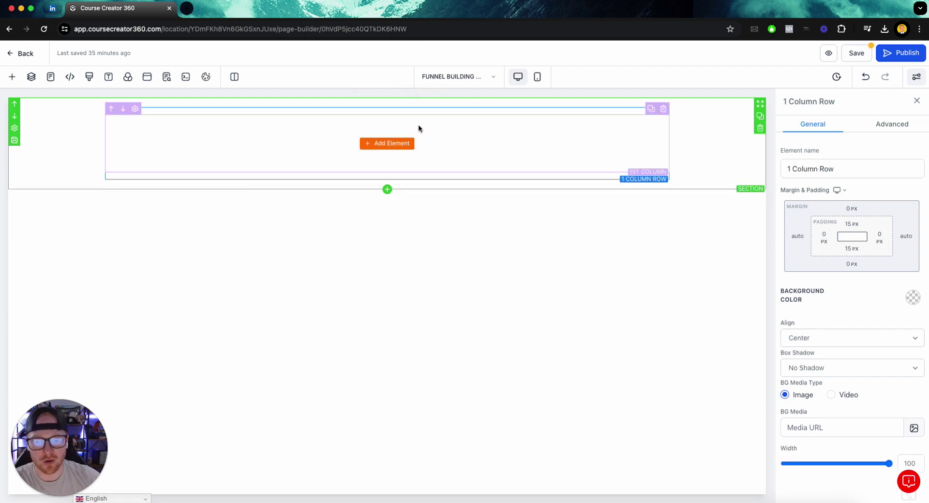
# Add an image element to the column of the new row.
pyautogui.click(387, 144)
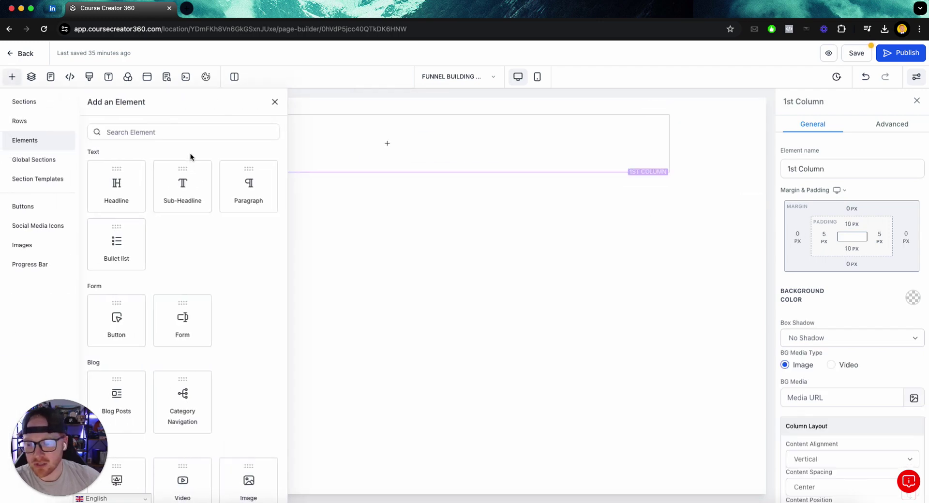
pyautogui.scroll(-3, 225, 270)
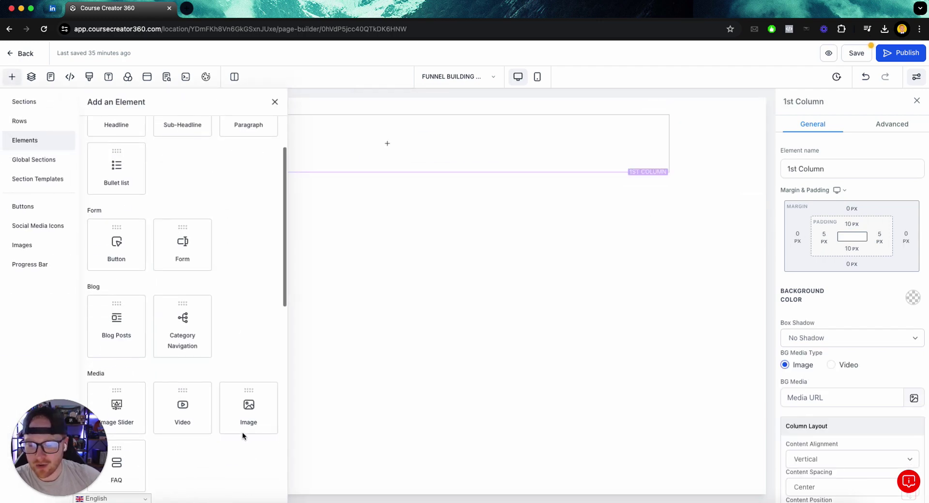
pyautogui.click(257, 408)
# Set the image's source to FMF LOGO V2.png from the FMF WHITE LABEL media folder.
pyautogui.scroll(-4, 909, 402)
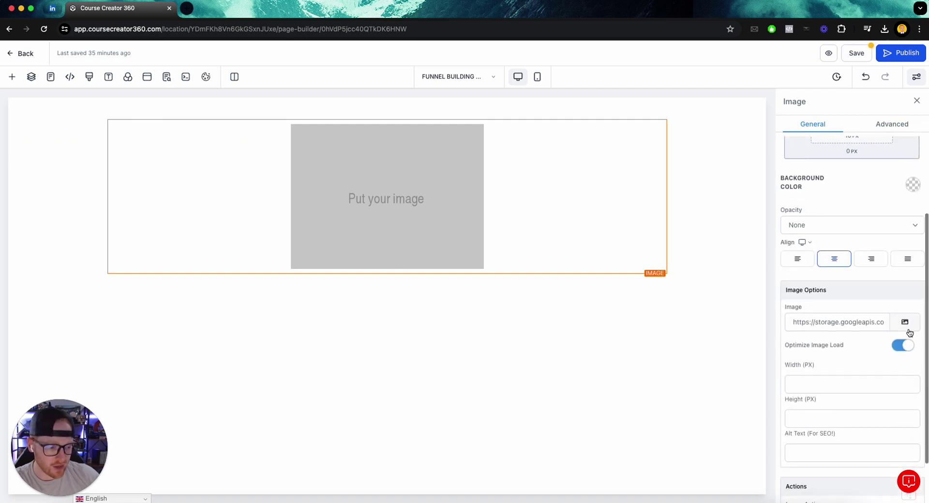
pyautogui.click(908, 327)
pyautogui.click(892, 290)
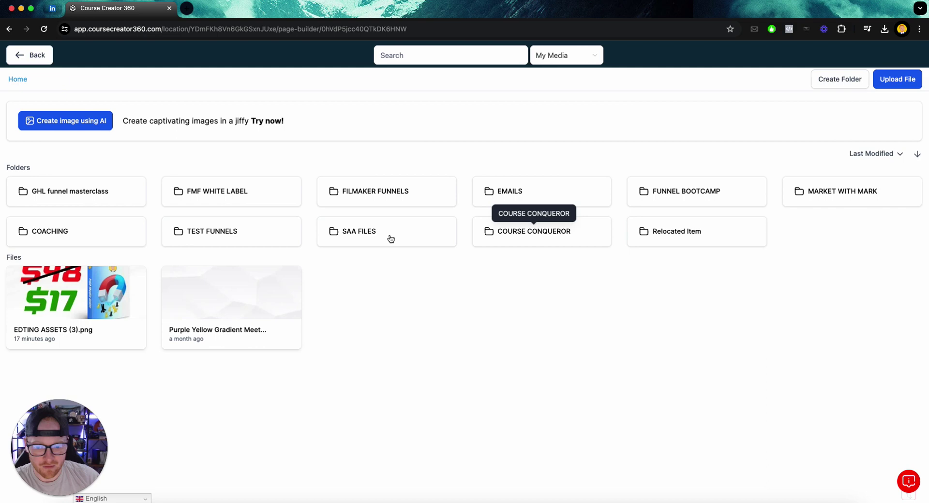
pyautogui.click(260, 196)
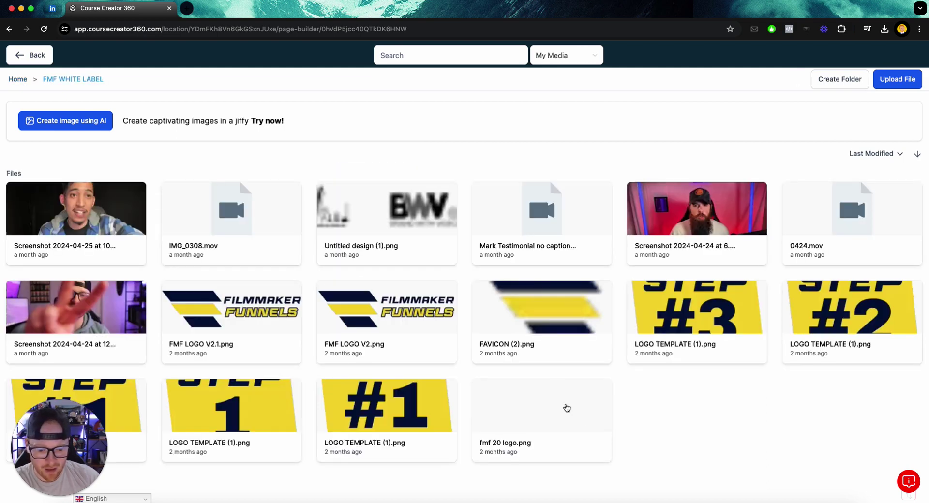
pyautogui.click(365, 304)
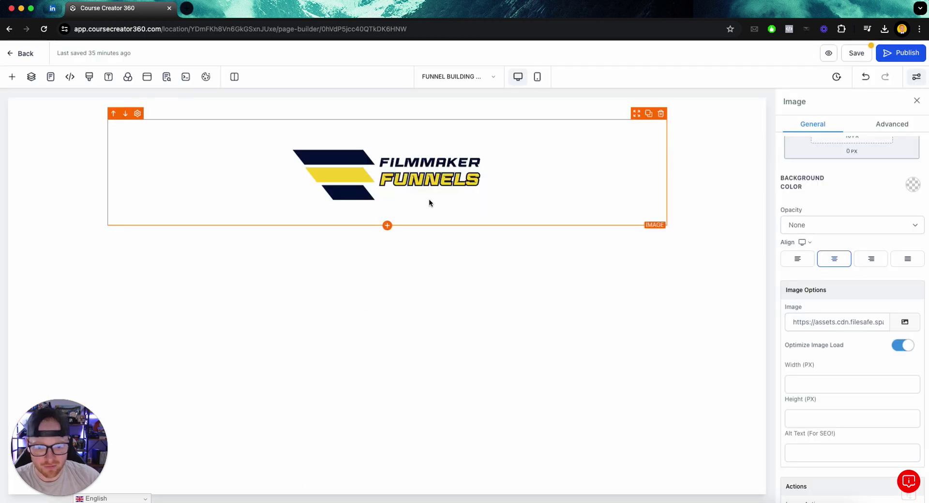
# Set the logo image's width to 200 px.
pyautogui.scroll(-2, 815, 358)
pyautogui.click(814, 322)
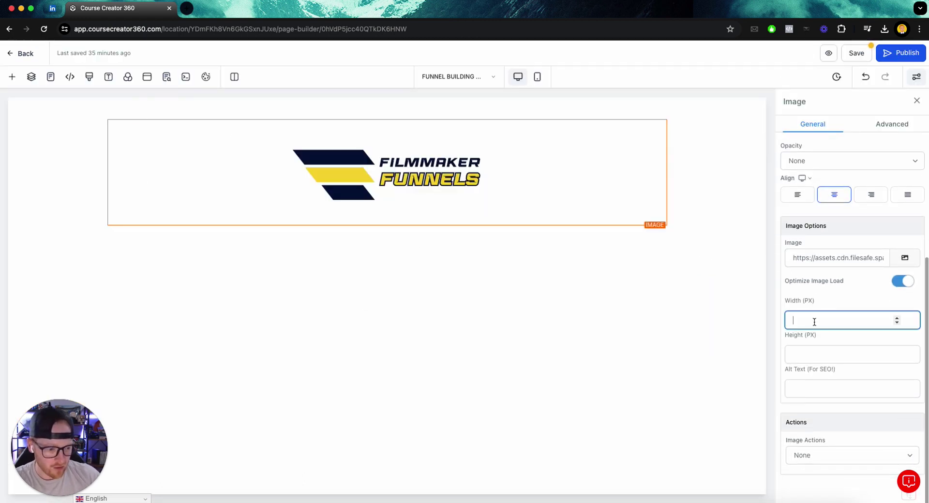
pyautogui.write('200')
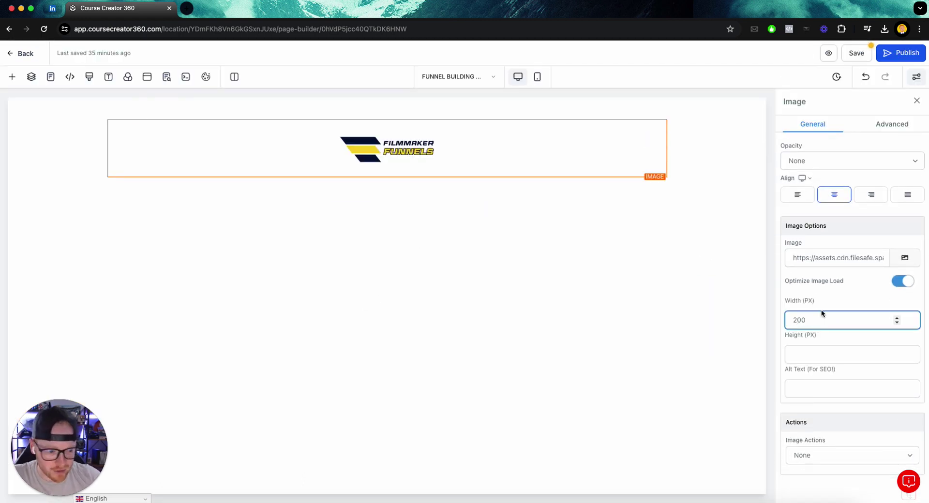
# Set the logo image's top margin to -50 px.
pyautogui.scroll(2, 820, 312)
pyautogui.scroll(-3, 821, 315)
pyautogui.scroll(4, 832, 324)
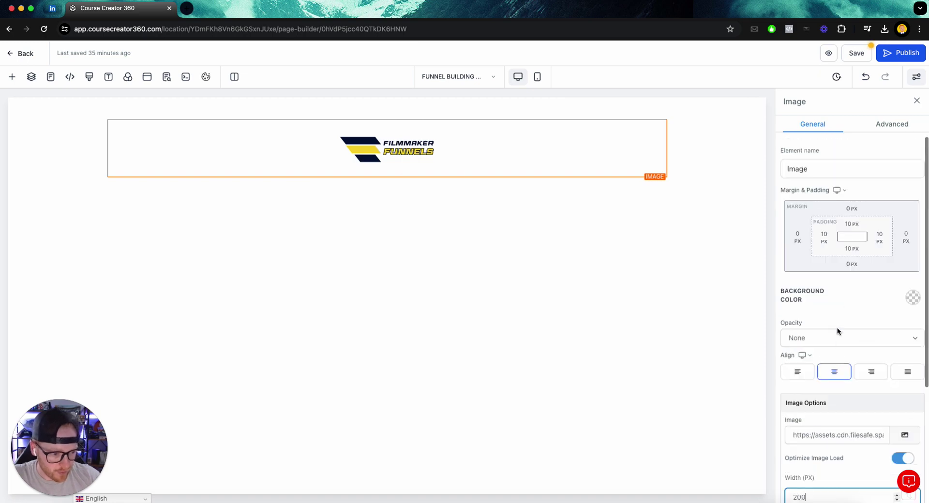
pyautogui.click(850, 213)
pyautogui.moveTo(823, 231); pyautogui.dragTo(786, 234)
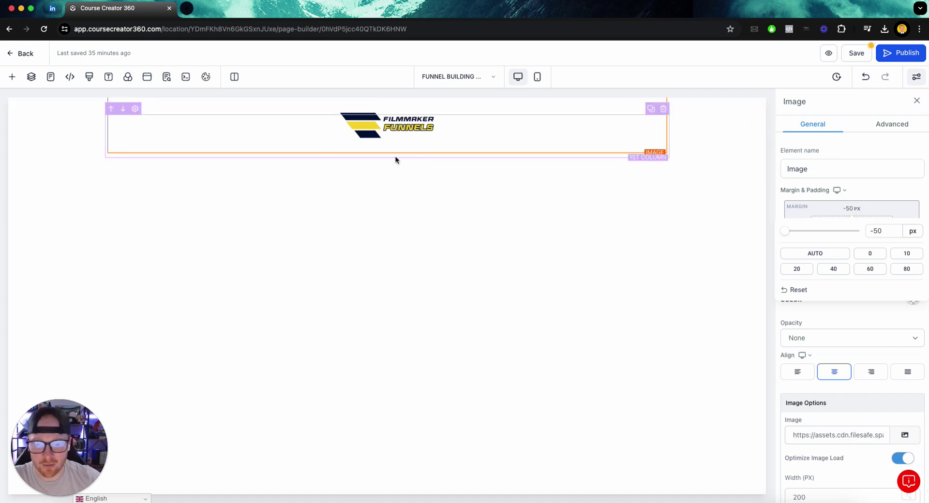
# Add a headline element below the logo and a sub-headline element beneath it.
pyautogui.click(12, 77)
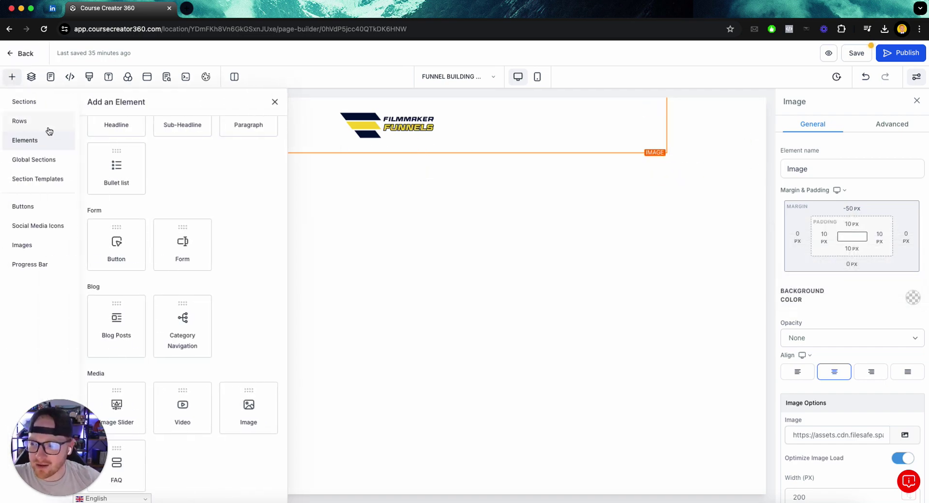
pyautogui.scroll(2, 157, 200)
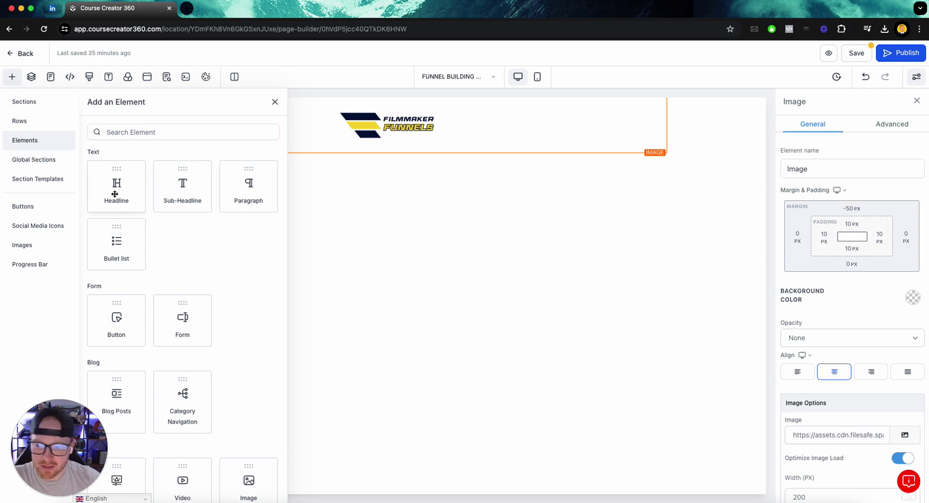
pyautogui.moveTo(117, 193); pyautogui.dragTo(407, 164)
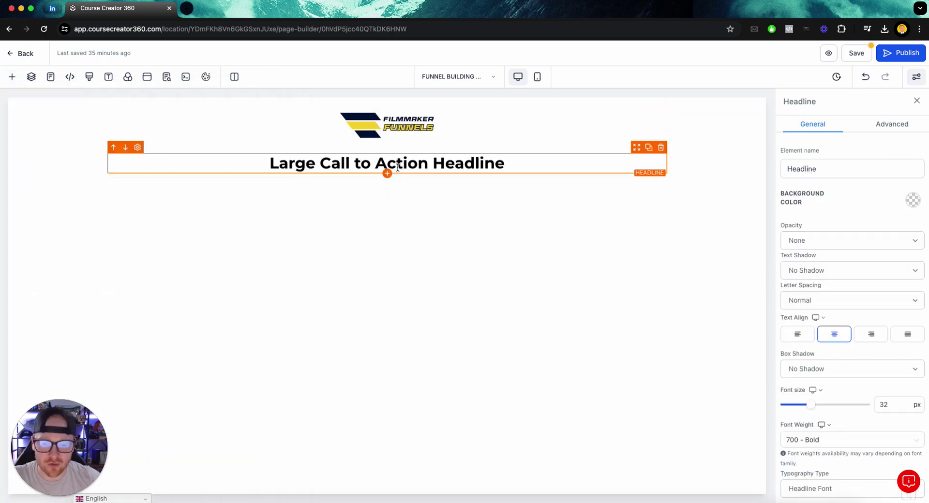
pyautogui.click(12, 76)
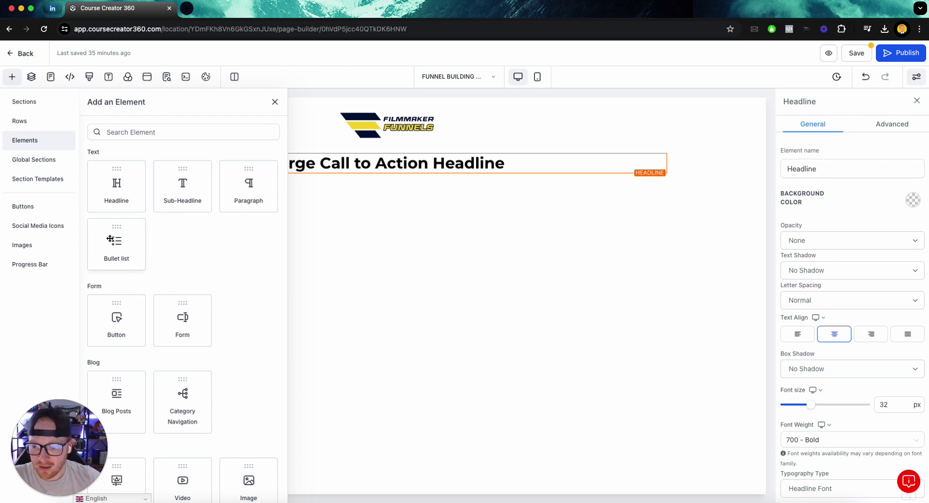
pyautogui.moveTo(182, 188); pyautogui.dragTo(387, 192)
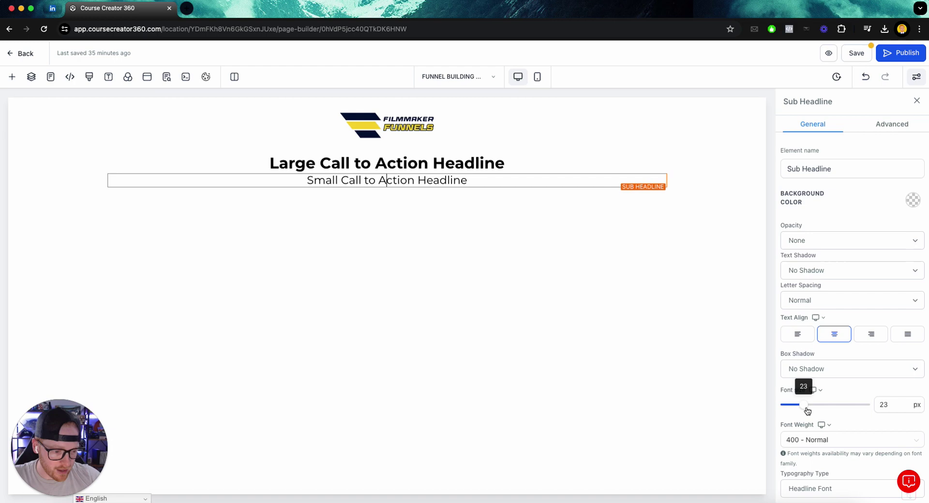
# Set the sub-headline's font size to 15 px.
pyautogui.moveTo(887, 404); pyautogui.dragTo(866, 407)
pyautogui.write('15')
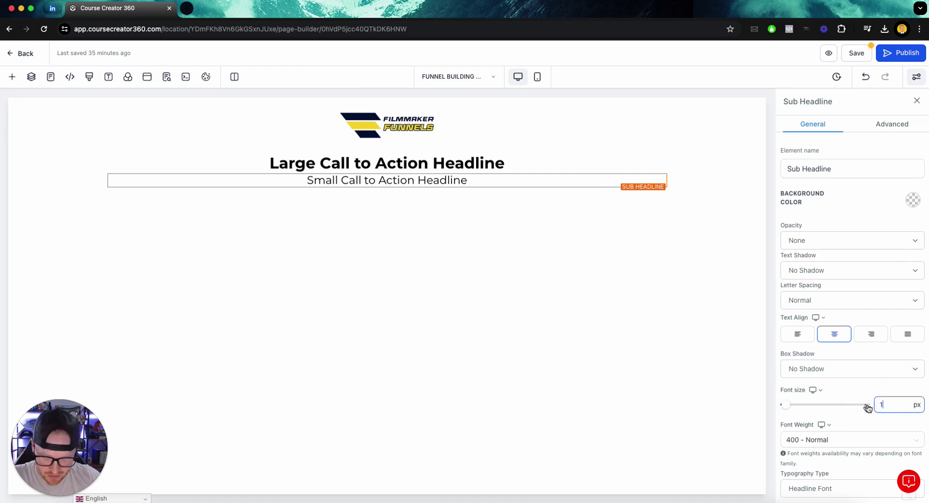
pyautogui.click(869, 391)
# Set the sub-headline's top margin to 7 px.
pyautogui.scroll(-5, 846, 387)
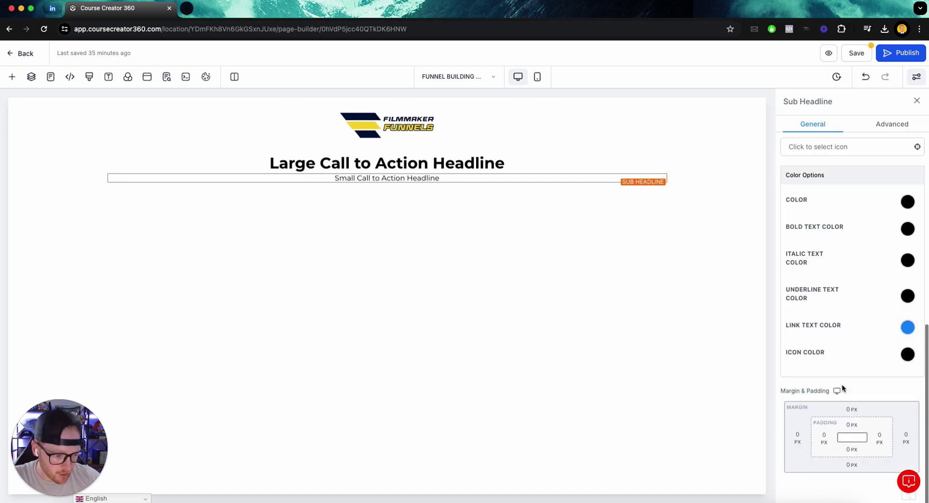
pyautogui.click(851, 410)
pyautogui.moveTo(818, 438); pyautogui.dragTo(824, 436)
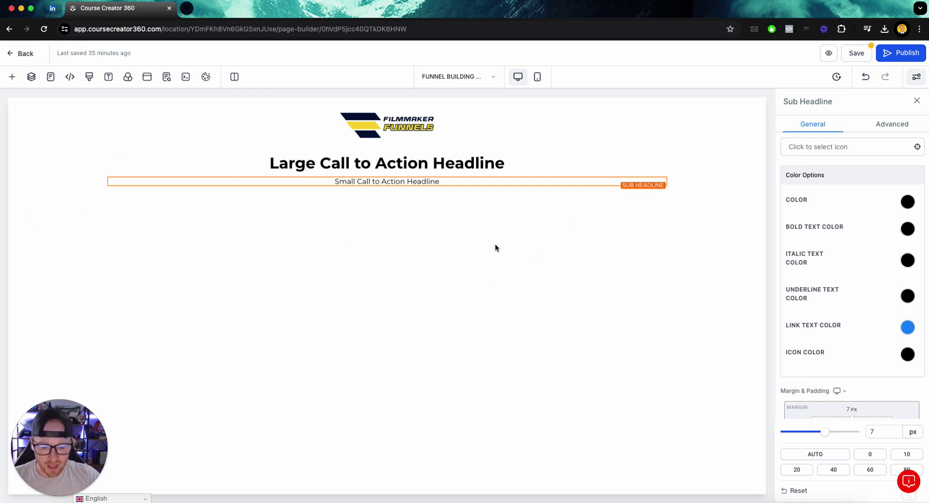
# Add a 2 Column row to the page directly below the sub-headline.
pyautogui.click(12, 77)
pyautogui.click(33, 126)
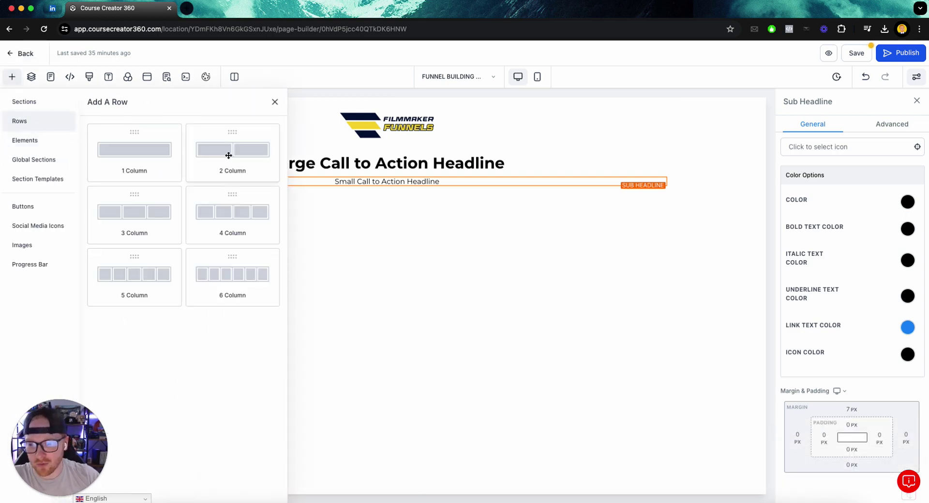
pyautogui.moveTo(228, 154); pyautogui.dragTo(375, 261)
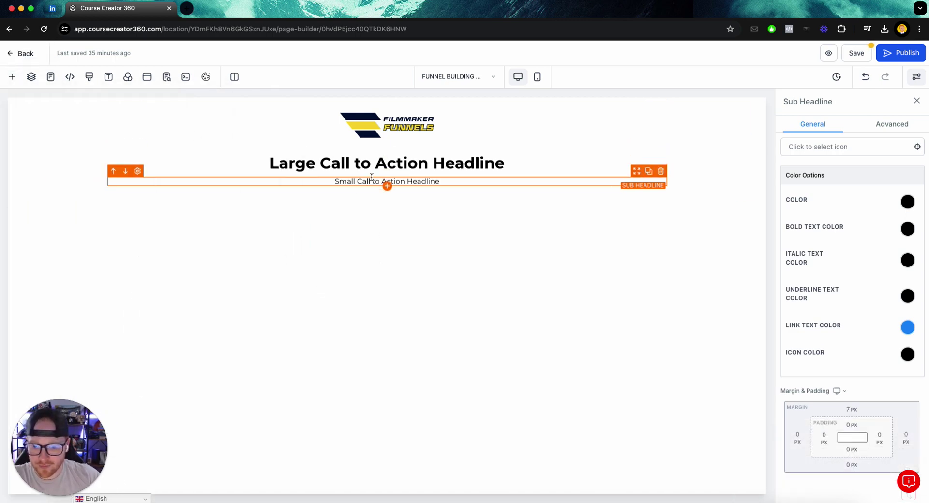
pyautogui.click(12, 77)
pyautogui.moveTo(228, 154); pyautogui.dragTo(401, 226)
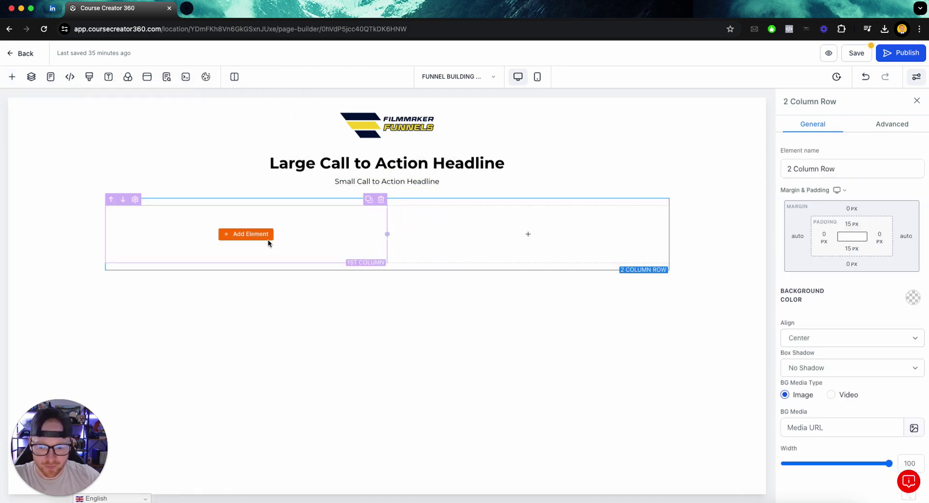
# Add a video element to the first column of the two-column row.
pyautogui.click(268, 238)
pyautogui.scroll(-3, 141, 351)
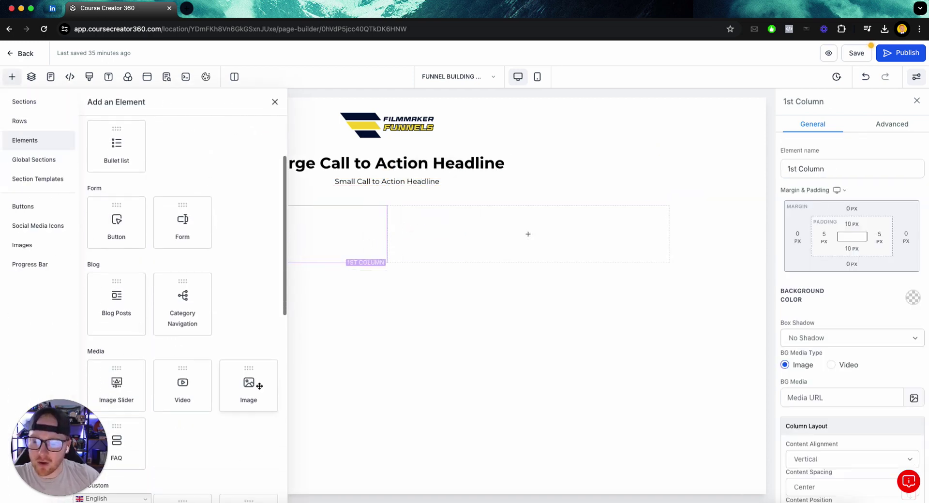
pyautogui.click(182, 382)
pyautogui.click(509, 294)
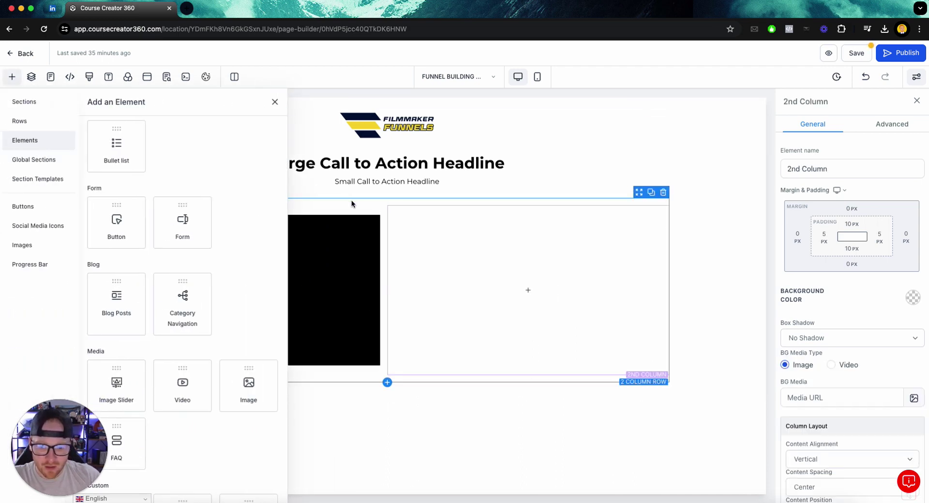
pyautogui.click(274, 101)
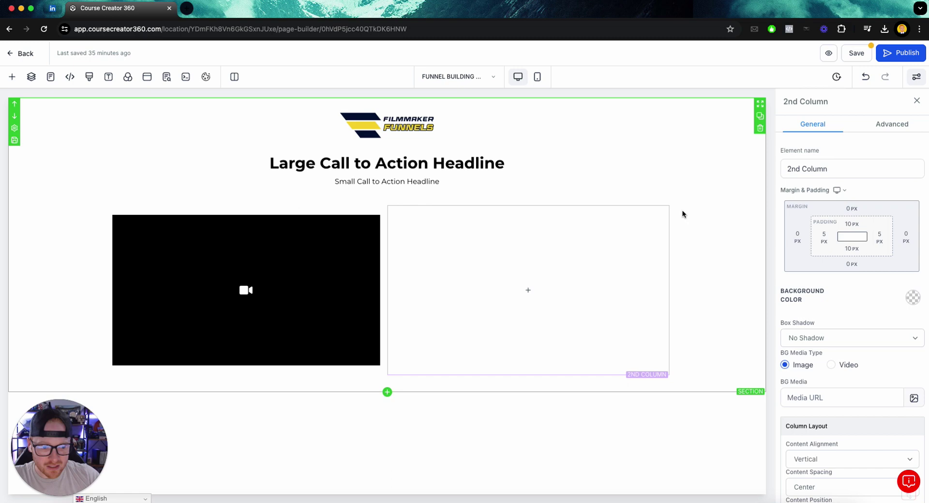
# Try a black background color on the two-column row and set it back to transparent.
pyautogui.click(327, 199)
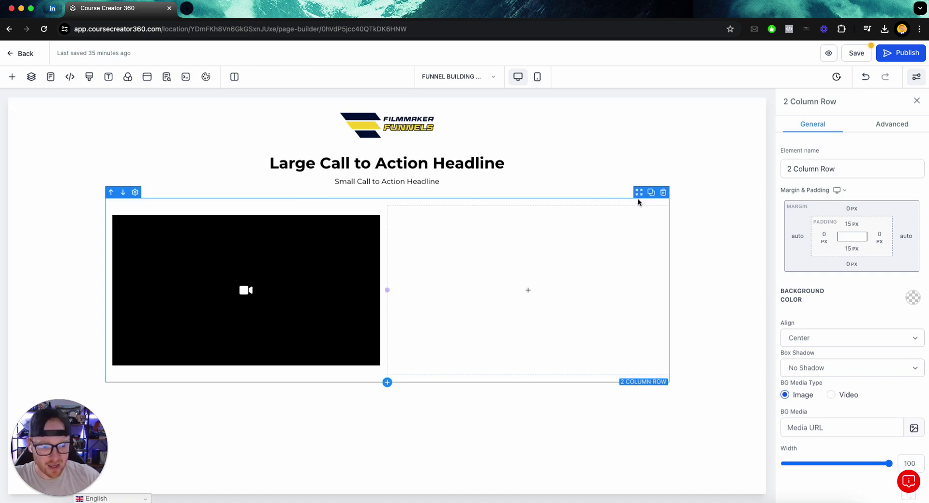
pyautogui.click(912, 297)
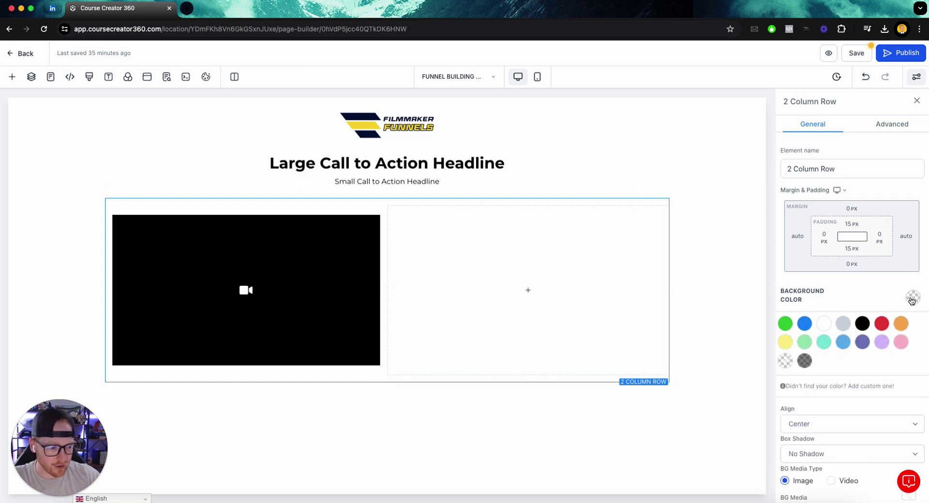
pyautogui.click(863, 324)
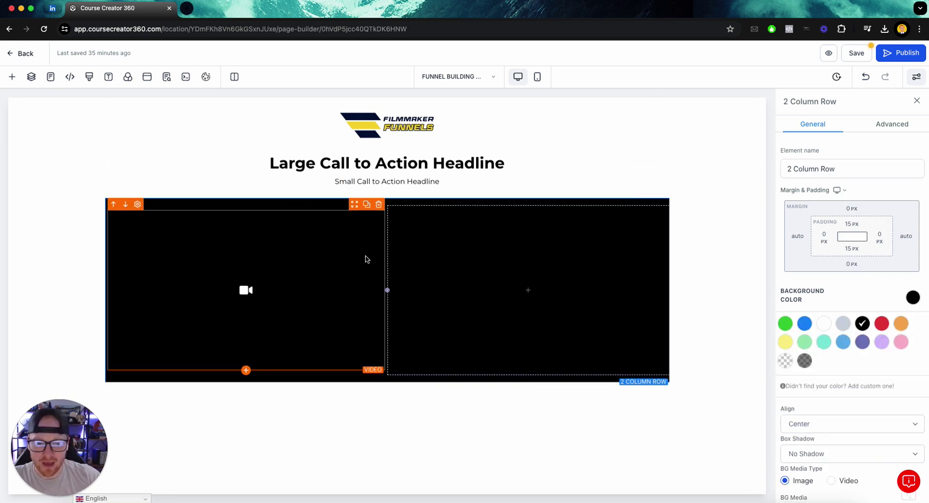
pyautogui.click(784, 360)
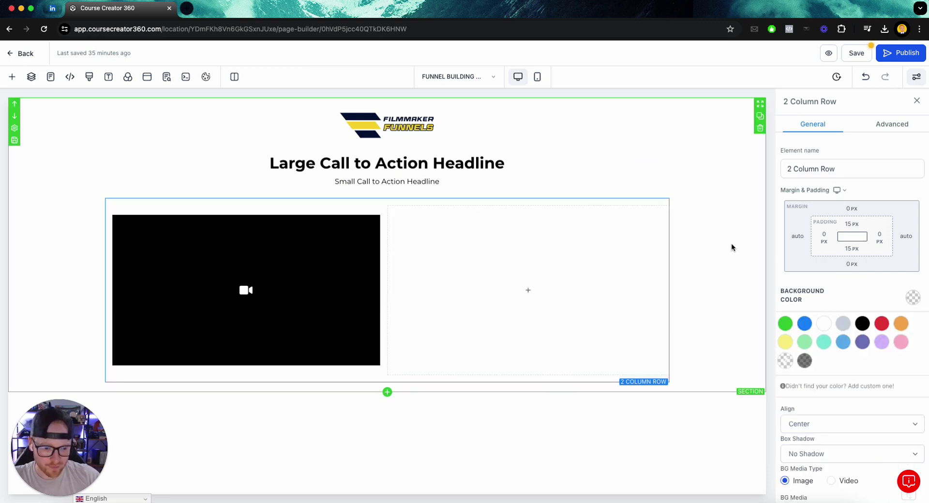
# Try a black background on the section containing all the elements, and set its background color to white.
pyautogui.click(704, 164)
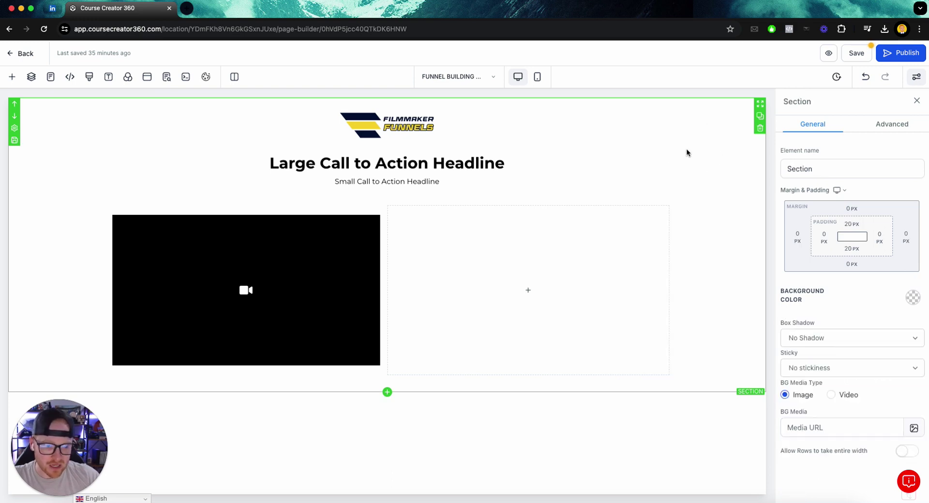
pyautogui.click(913, 297)
pyautogui.click(862, 323)
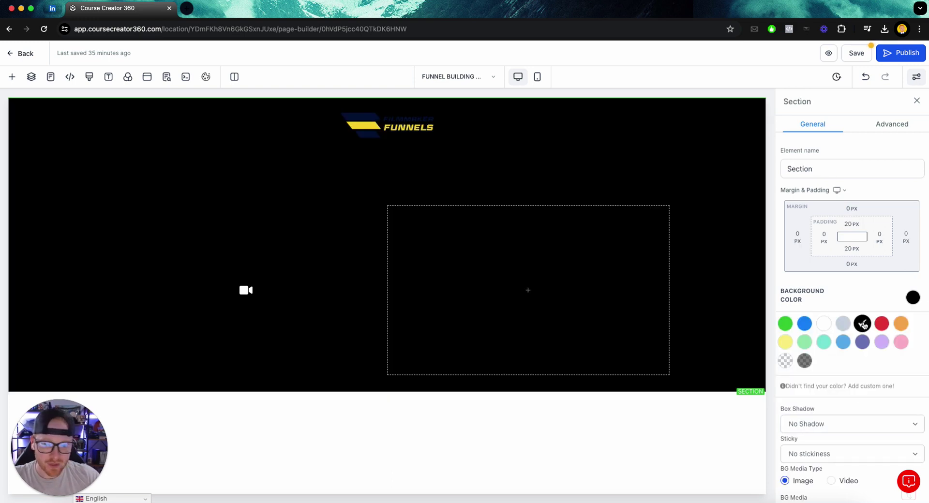
pyautogui.click(823, 325)
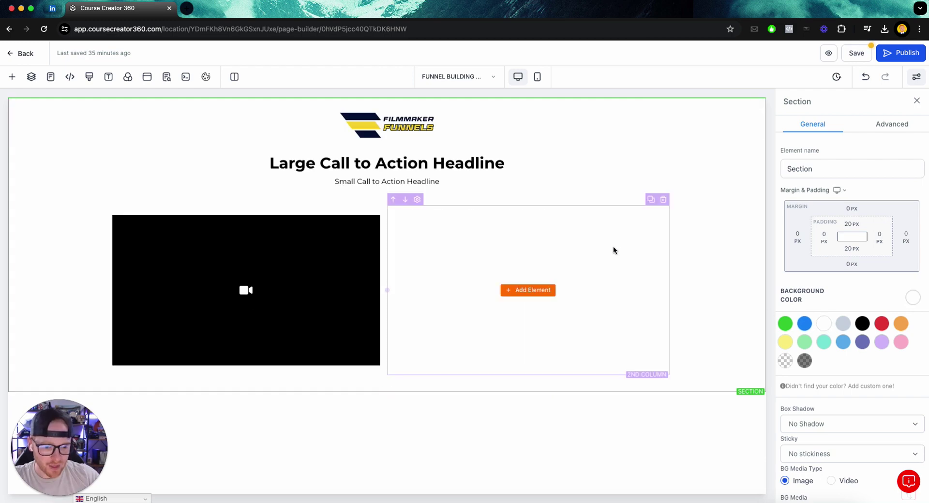
# Set the empty second column's background color to black.
pyautogui.click(613, 246)
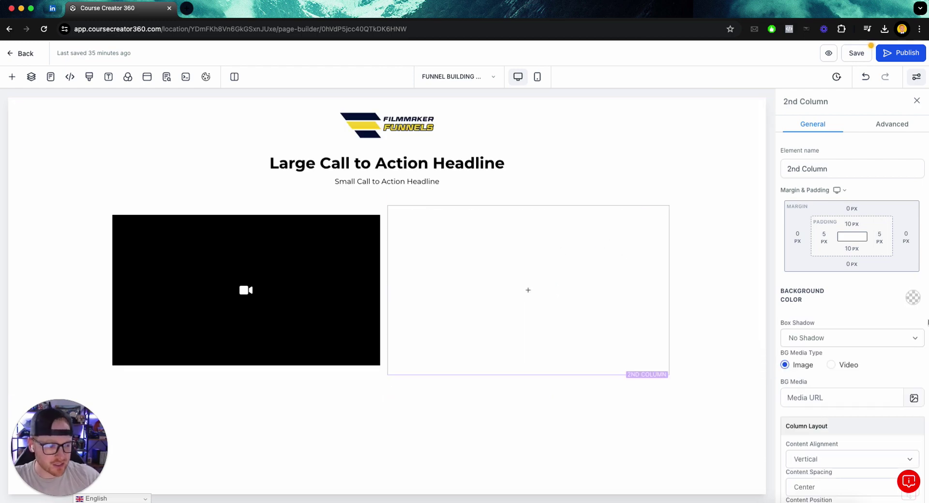
pyautogui.click(912, 297)
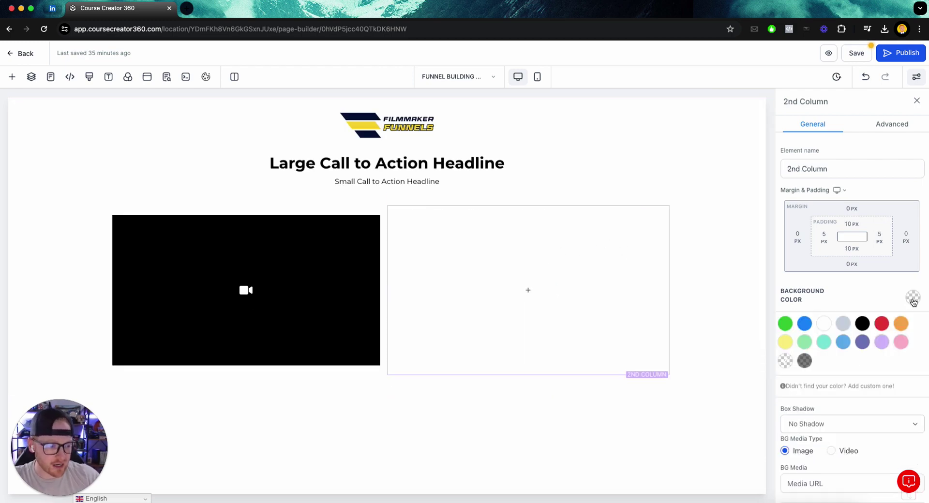
pyautogui.click(862, 323)
# Give the second column a full border and set the border color to red.
pyautogui.click(891, 126)
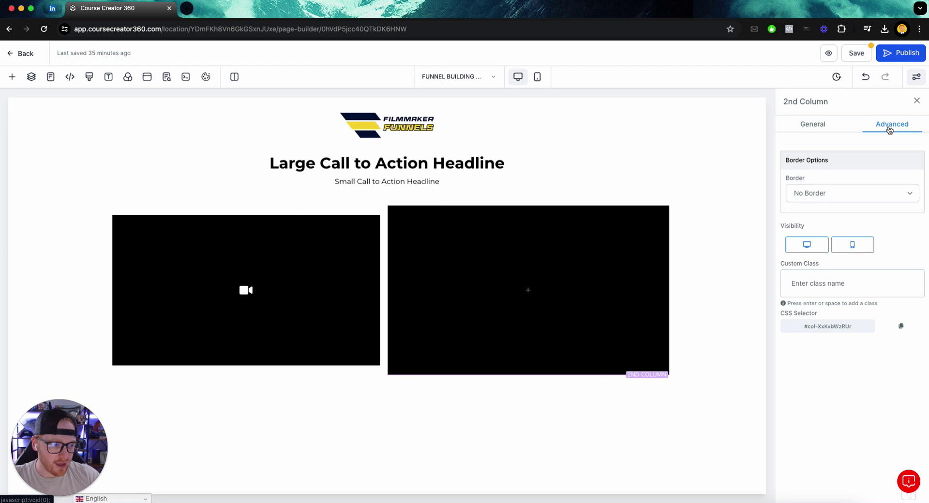
pyautogui.click(823, 189)
pyautogui.click(818, 205)
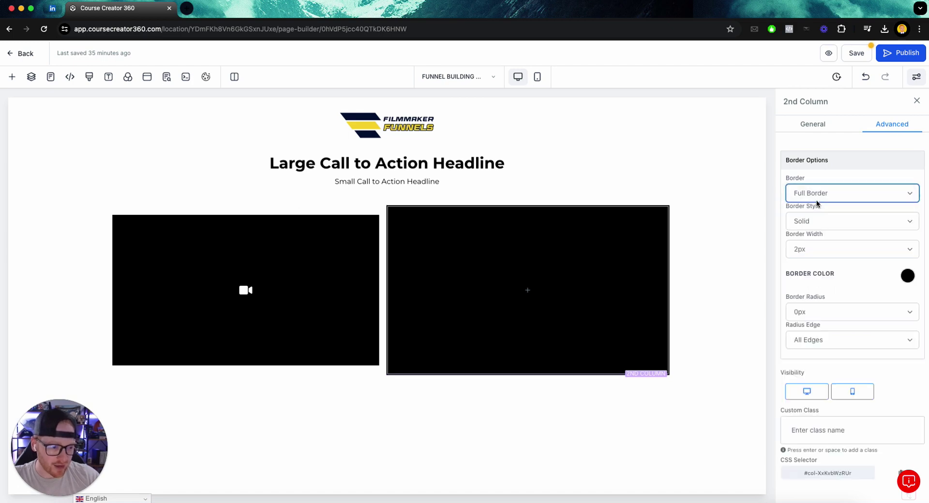
pyautogui.click(904, 275)
pyautogui.click(887, 297)
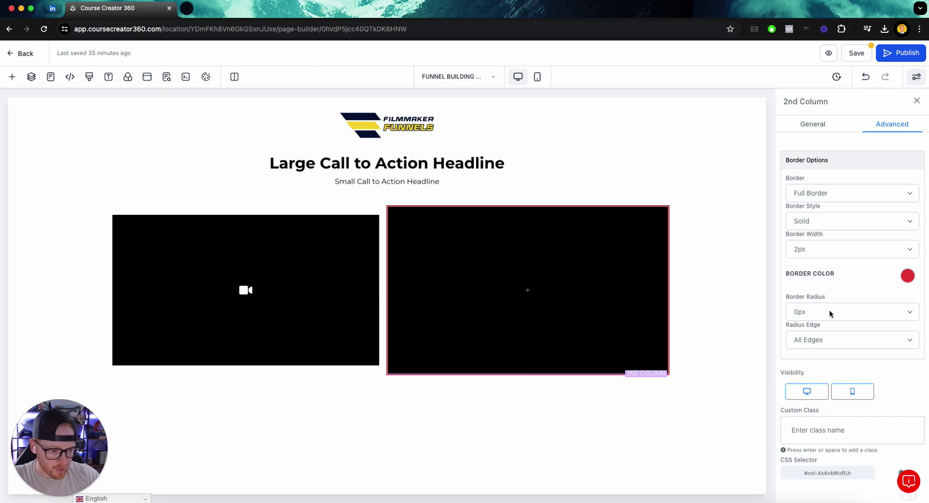
# Try border radii of 15px and 150px on the second column and set the radius back to 0px.
pyautogui.click(829, 309)
pyautogui.click(810, 272)
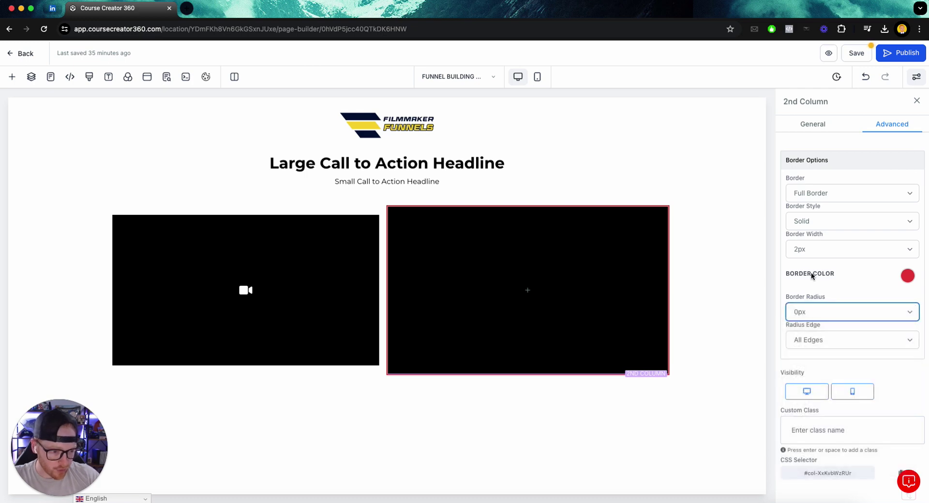
pyautogui.click(818, 312)
pyautogui.click(811, 390)
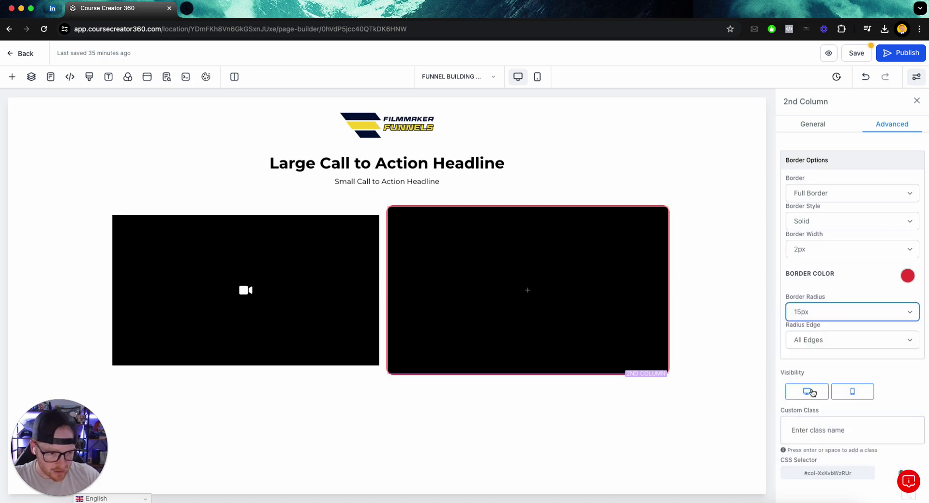
pyautogui.click(814, 314)
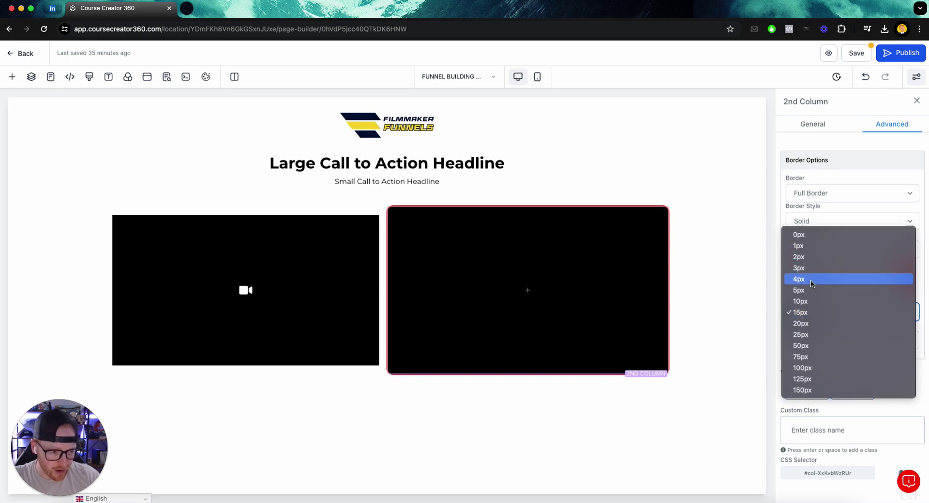
pyautogui.click(797, 392)
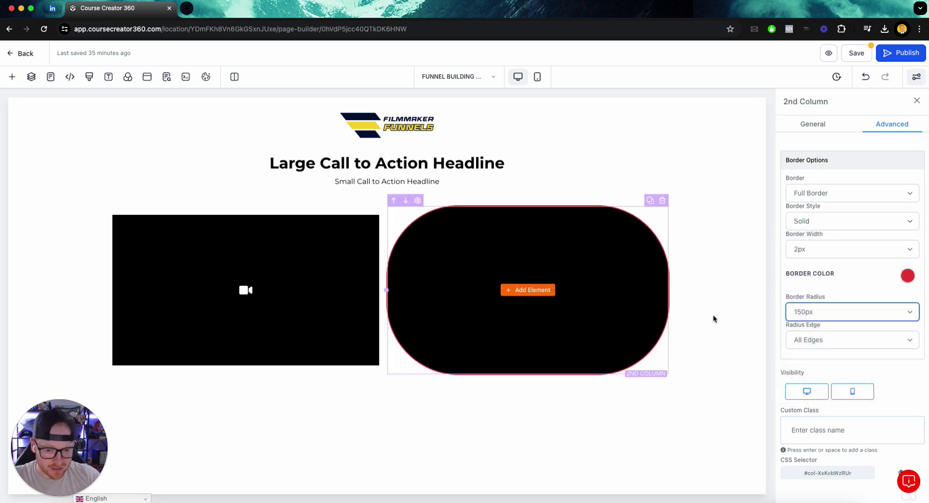
pyautogui.click(860, 311)
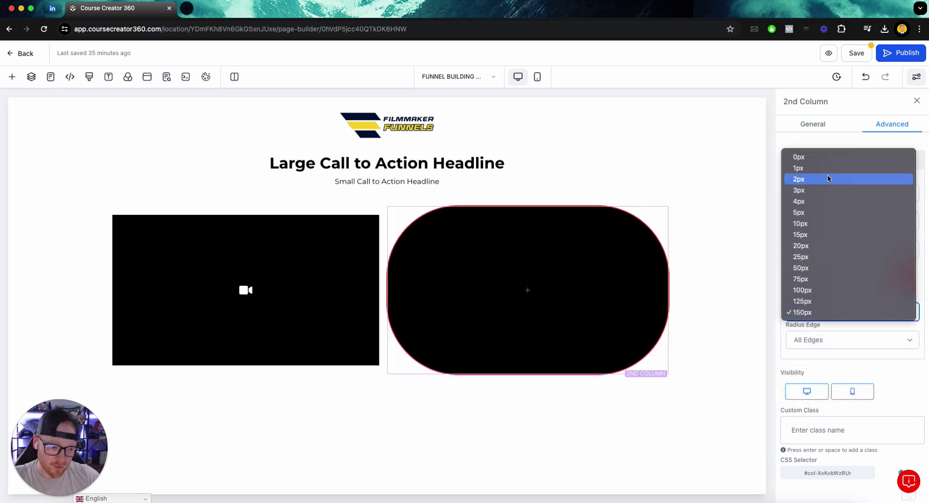
pyautogui.click(807, 160)
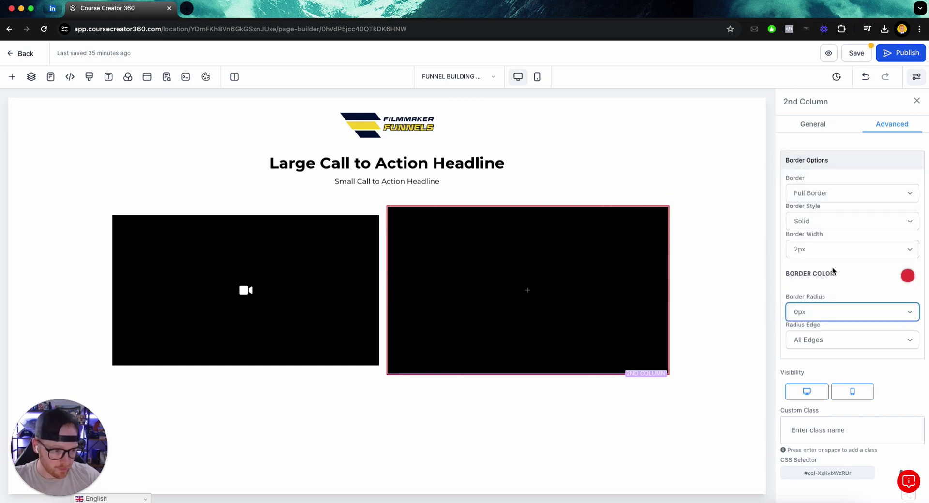
# Set the second column's border style to dotted and its border radius to 10px.
pyautogui.click(813, 220)
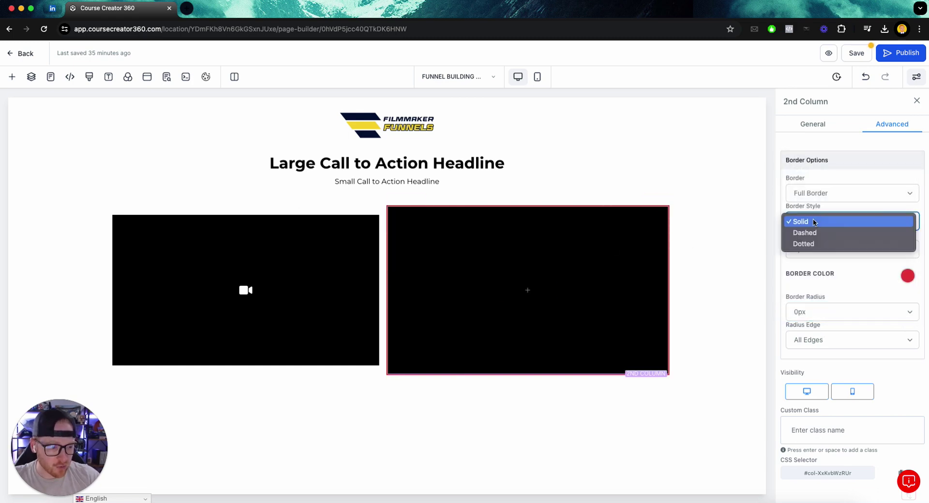
pyautogui.click(813, 233)
pyautogui.click(812, 223)
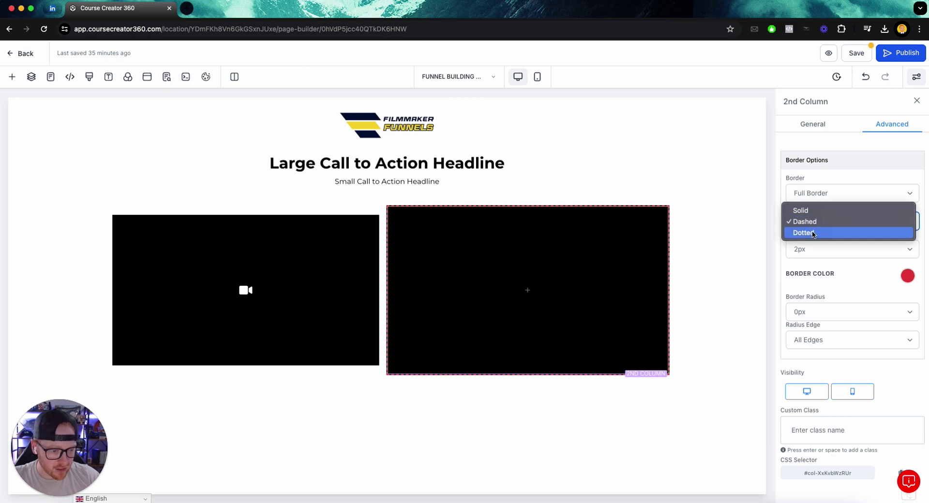
pyautogui.click(814, 232)
pyautogui.click(830, 312)
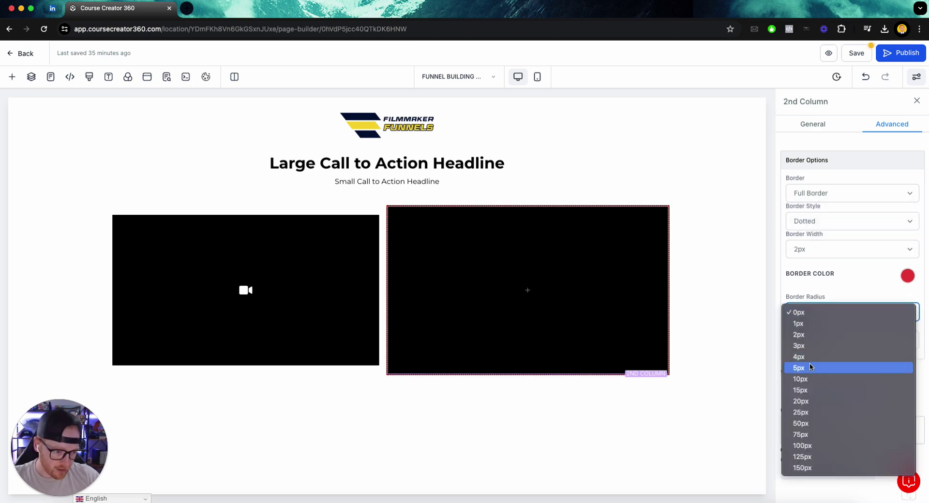
pyautogui.click(813, 379)
pyautogui.click(735, 228)
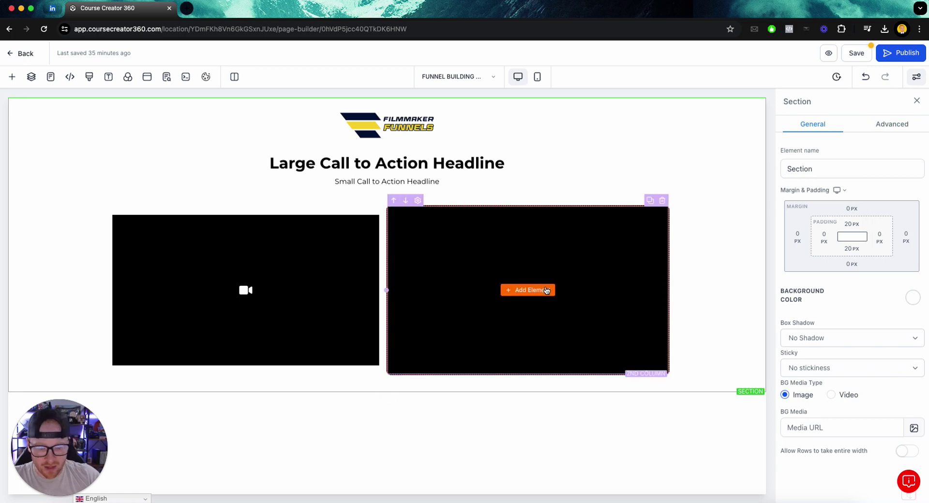
# Add a headline element to the second column and set its bold text color to white.
pyautogui.click(532, 290)
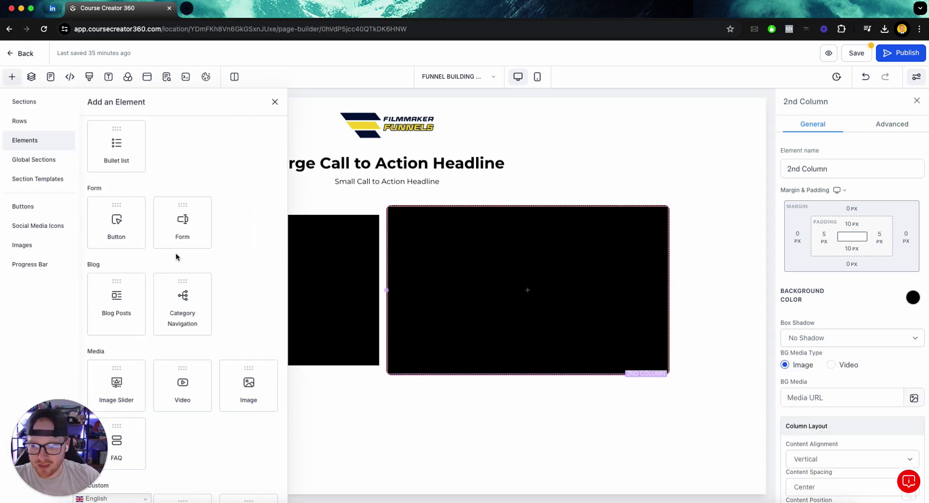
pyautogui.scroll(2, 179, 251)
pyautogui.moveTo(126, 182); pyautogui.dragTo(495, 290)
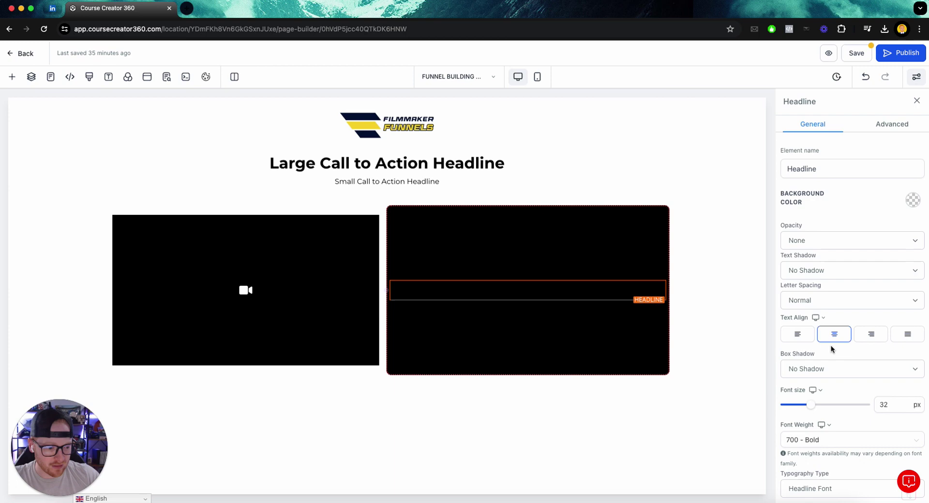
pyautogui.scroll(-5, 830, 345)
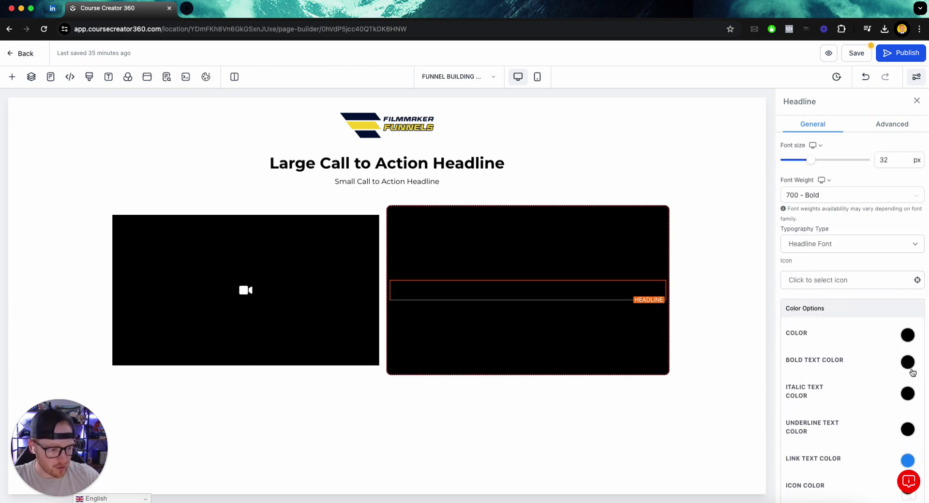
pyautogui.click(908, 360)
pyautogui.click(827, 384)
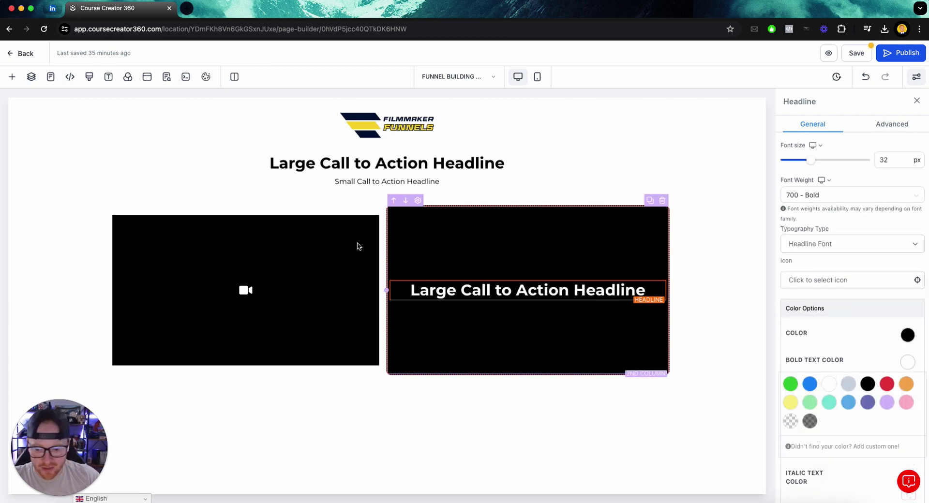
# Add a paragraph element below the second column's headline and set its text color to white.
pyautogui.click(13, 77)
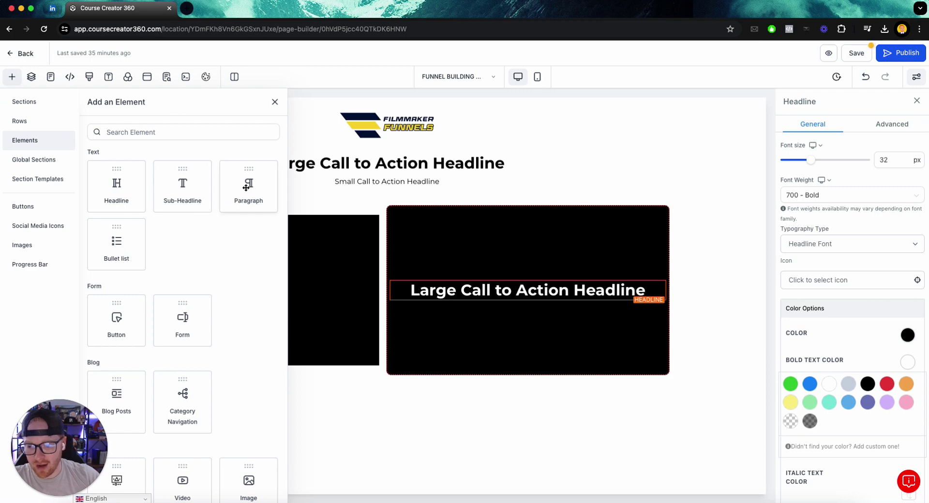
pyautogui.moveTo(246, 188); pyautogui.dragTo(495, 329)
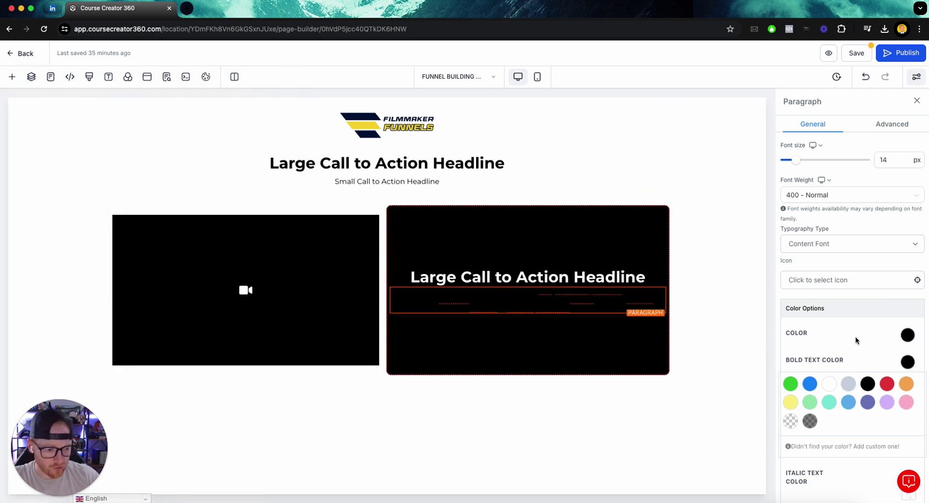
pyautogui.click(907, 335)
pyautogui.click(907, 337)
pyautogui.click(829, 359)
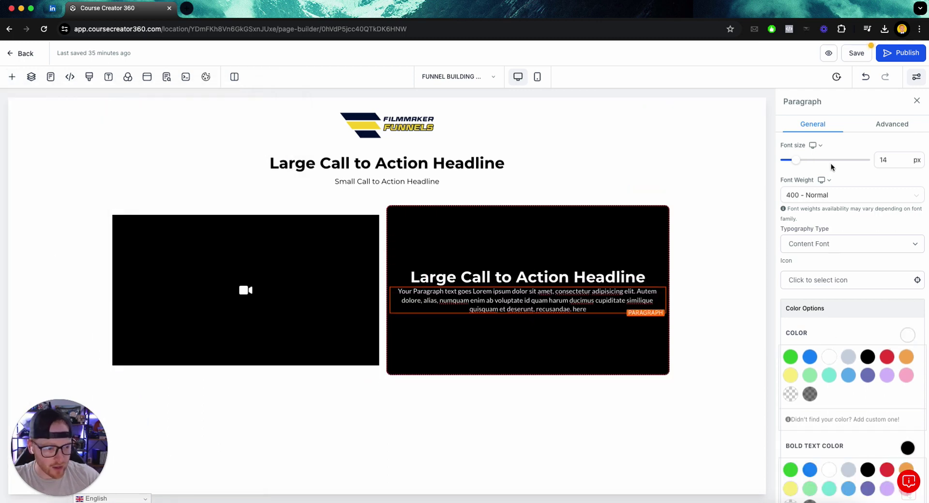
# Try left text alignment on the second column's paragraph and set it back to centered.
pyautogui.scroll(3, 838, 227)
pyautogui.click(798, 232)
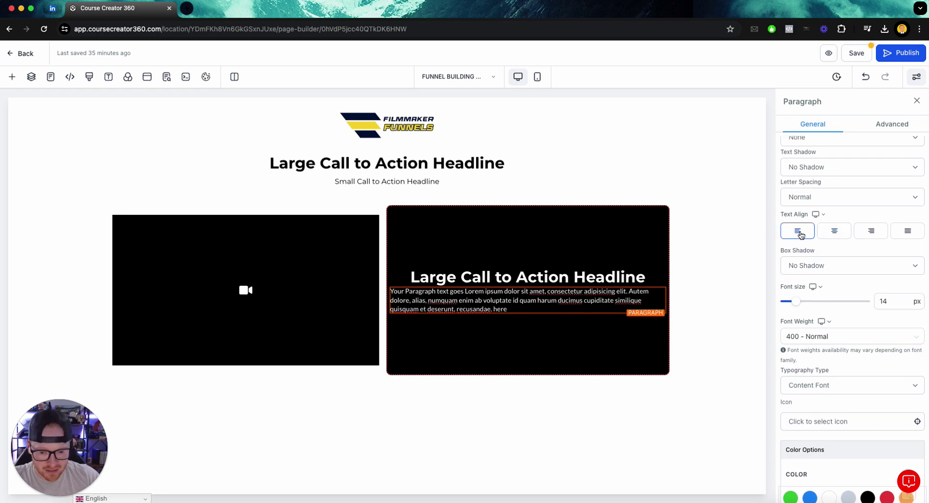
pyautogui.click(833, 232)
# Set the font size of the second column's paragraph to 20 px.
pyautogui.scroll(-9, 850, 321)
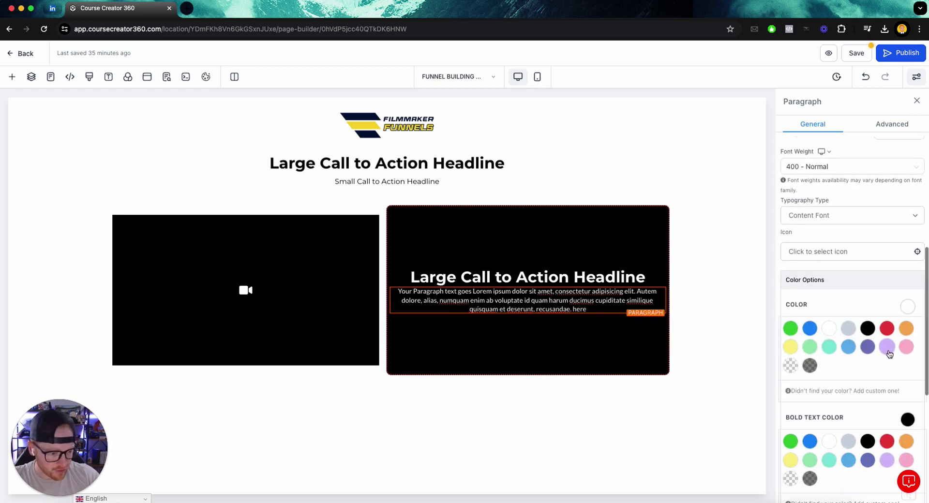
pyautogui.scroll(11, 889, 382)
pyautogui.scroll(1, 890, 382)
pyautogui.doubleClick(882, 405)
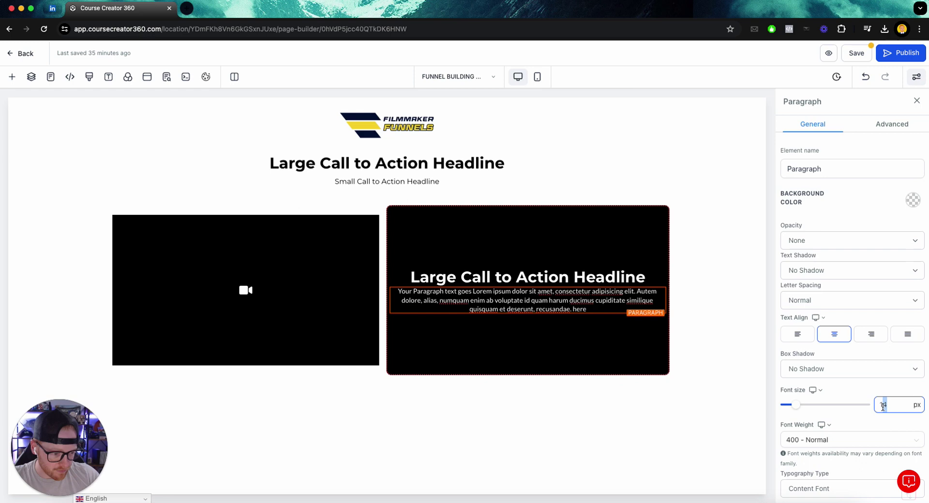
pyautogui.write('20')
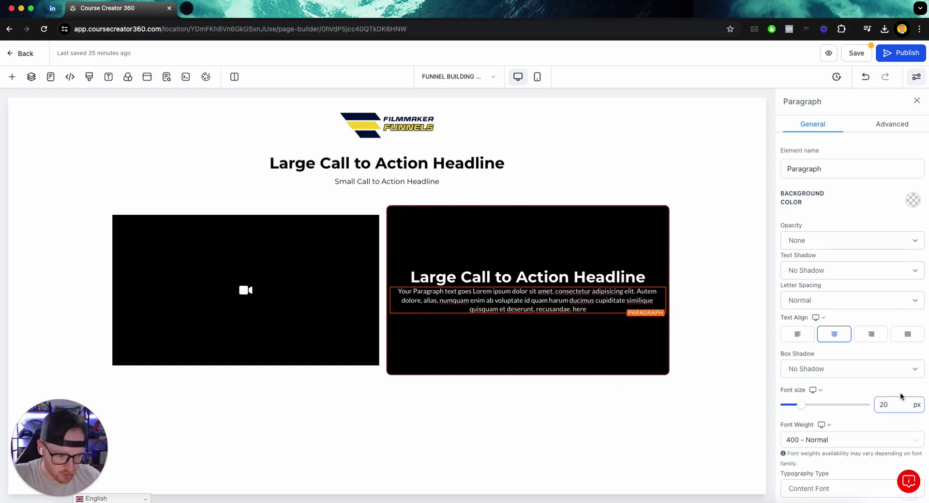
# Set the paragraph's top margin to 11 px to space it from the headline above.
pyautogui.scroll(-8, 873, 324)
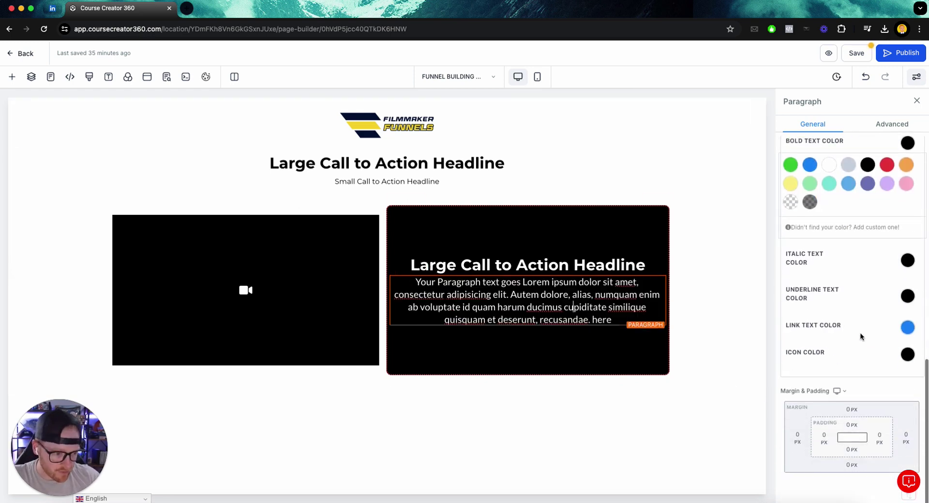
pyautogui.click(849, 411)
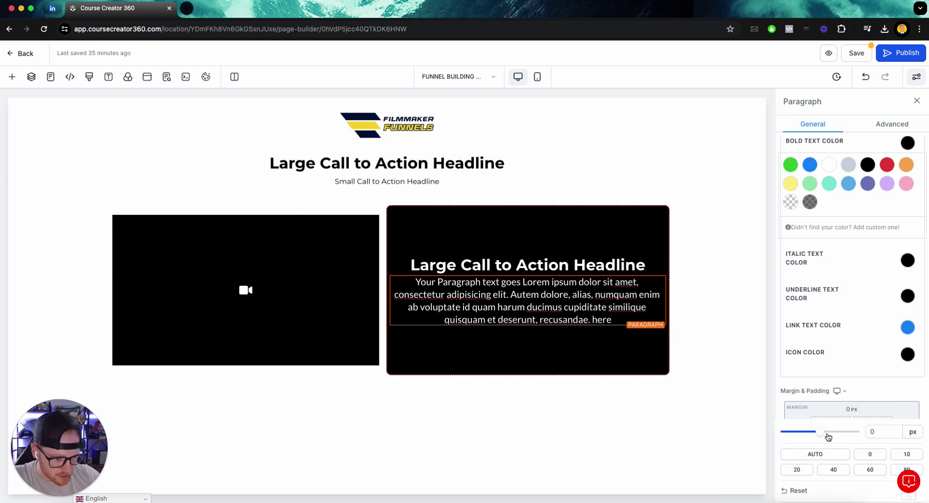
pyautogui.click(828, 437)
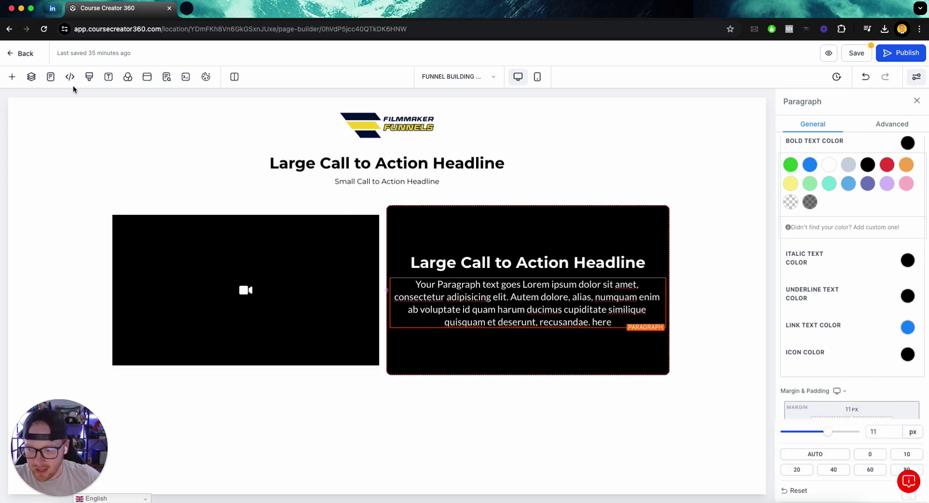
# Add a button element below the video in the first column.
pyautogui.click(12, 76)
pyautogui.click(147, 133)
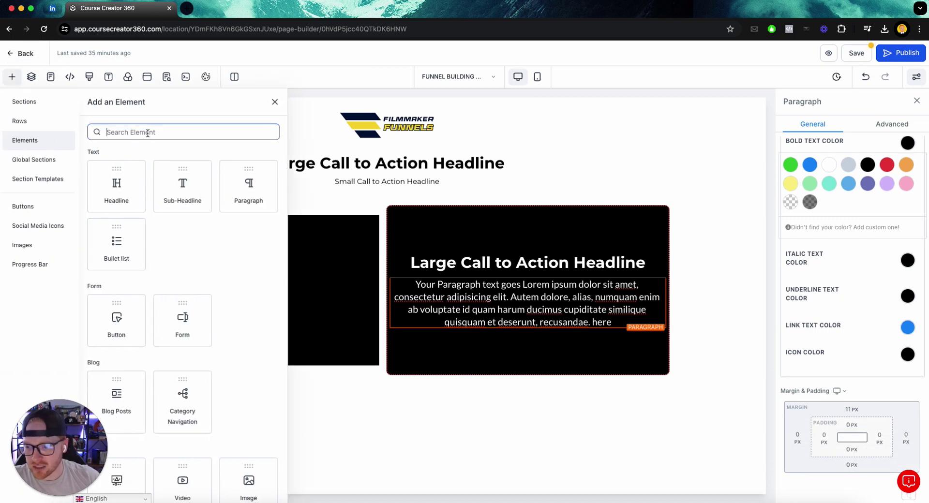
pyautogui.moveTo(116, 317); pyautogui.dragTo(279, 384)
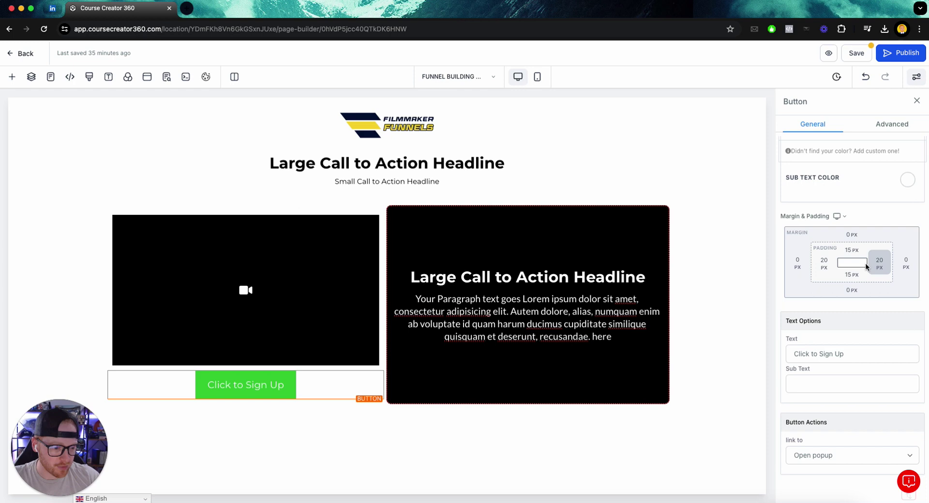
# Set the button's text to "STRONG CALL TO ACTION" and keep its link action on Open popup.
pyautogui.tripleClick(831, 353)
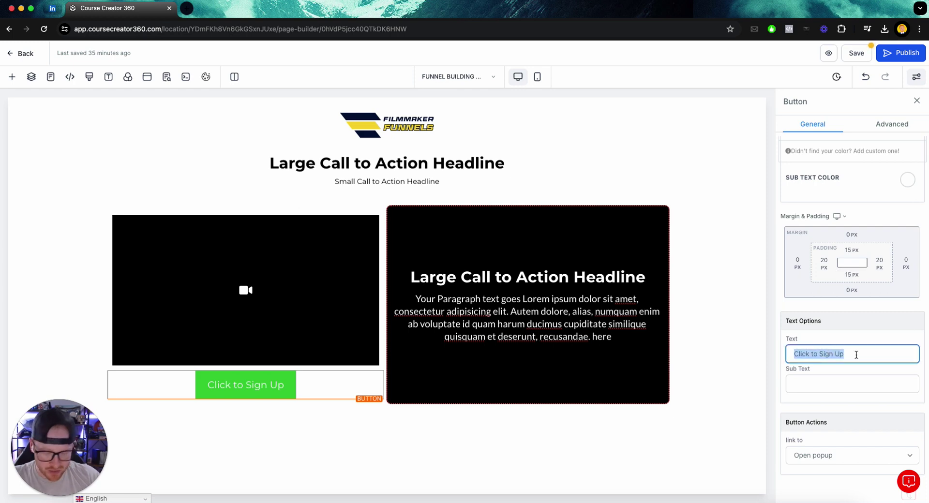
pyautogui.write('STRONG ')
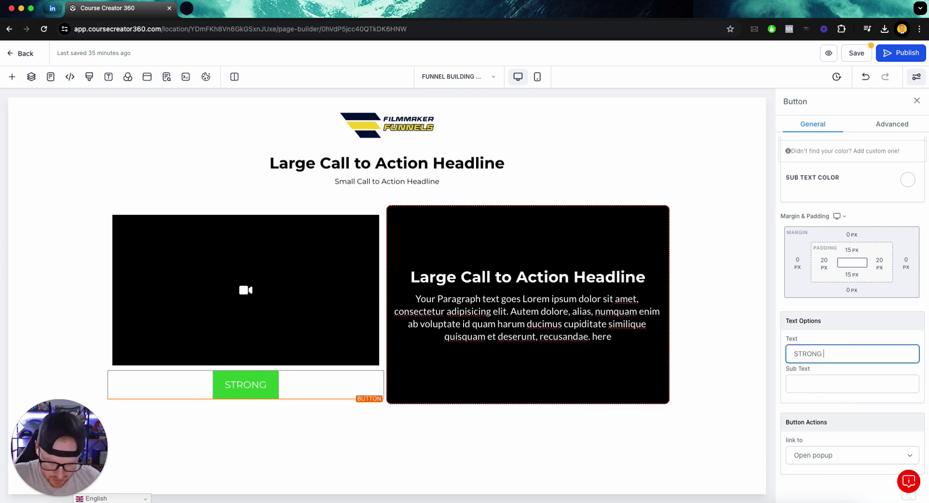
pyautogui.write('CALL TO ACTION')
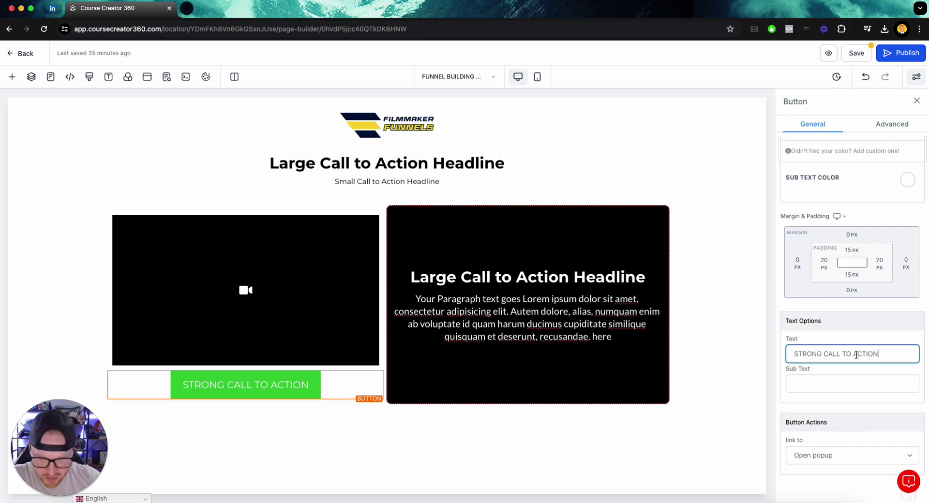
pyautogui.click(819, 454)
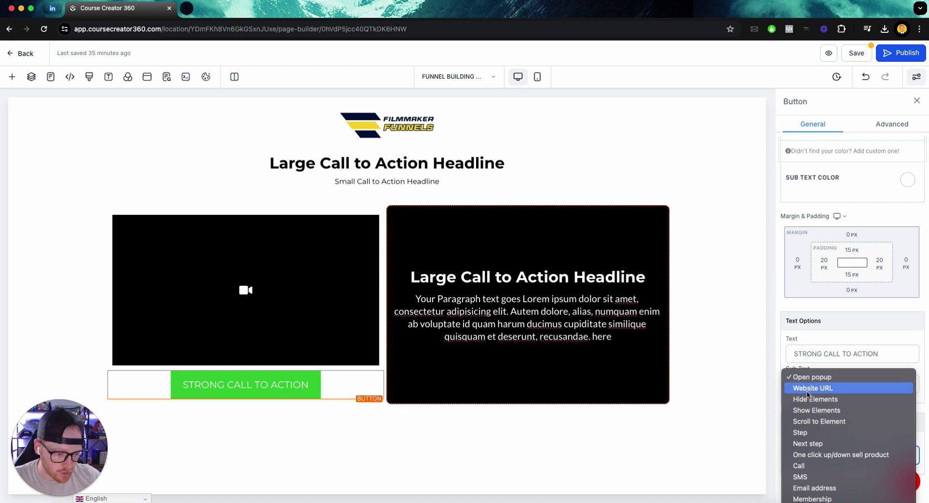
pyautogui.click(826, 379)
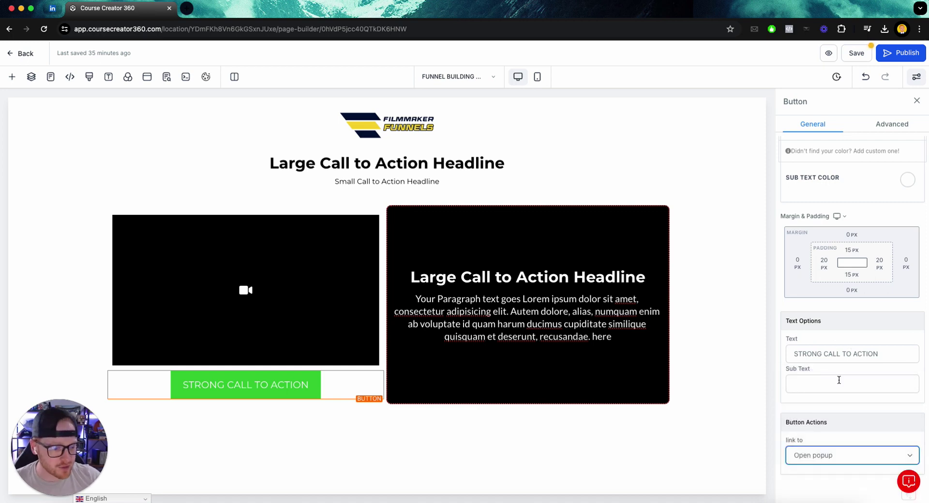
# Enter "Strong Sub Test!" as the button's sub text.
pyautogui.click(832, 382)
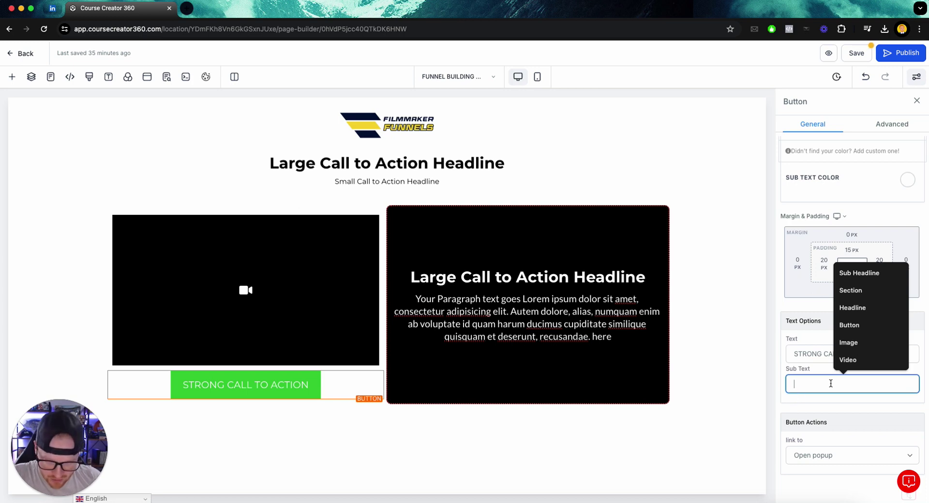
pyautogui.write('Strong Su')
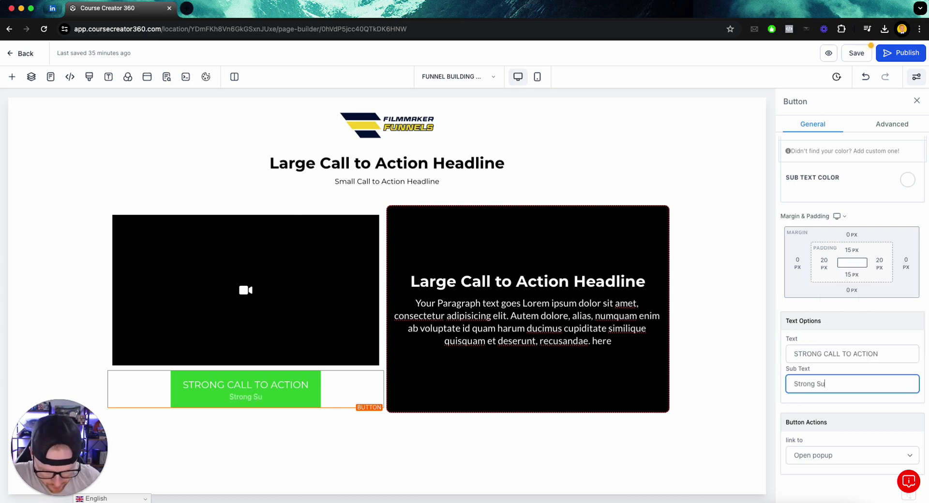
pyautogui.write('b Test!')
# Set the button's background color to red.
pyautogui.scroll(-10, 829, 381)
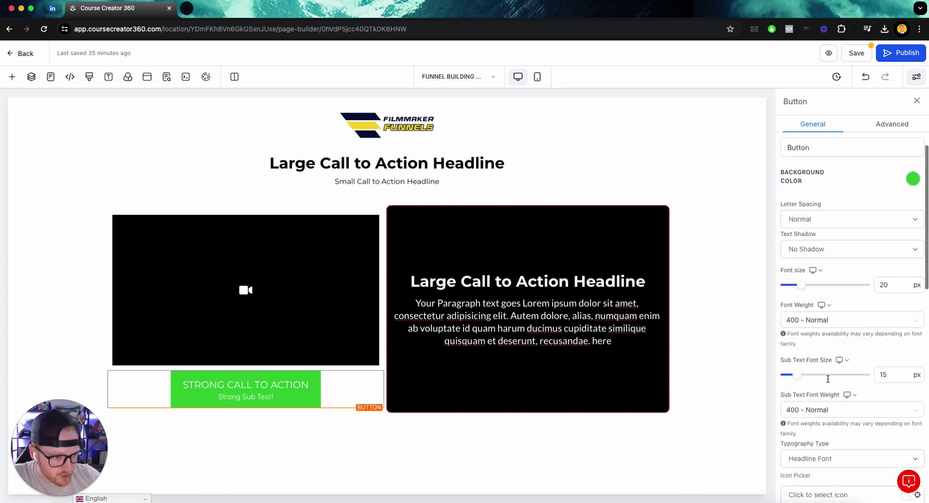
pyautogui.scroll(5, 829, 382)
pyautogui.click(912, 200)
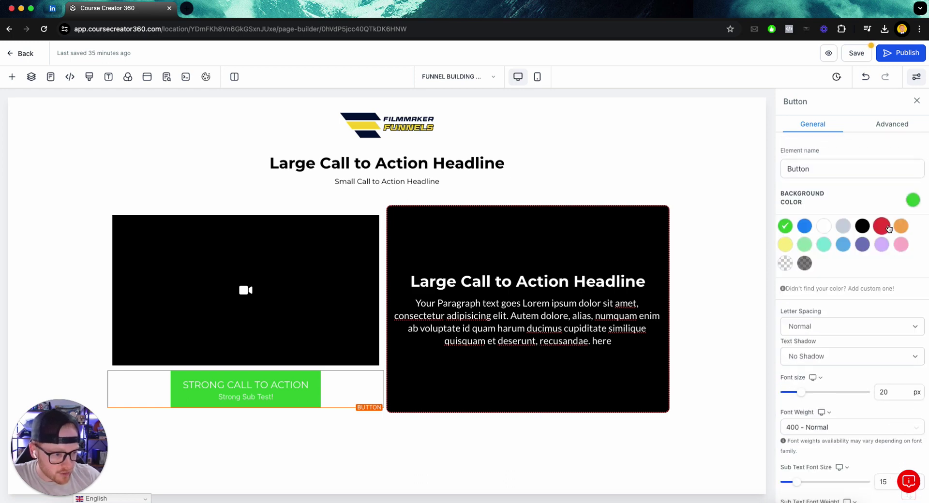
pyautogui.click(881, 226)
# Try green and yellow for the button's sub text, set its color to orange, and open the custom color entry.
pyautogui.scroll(-8, 869, 281)
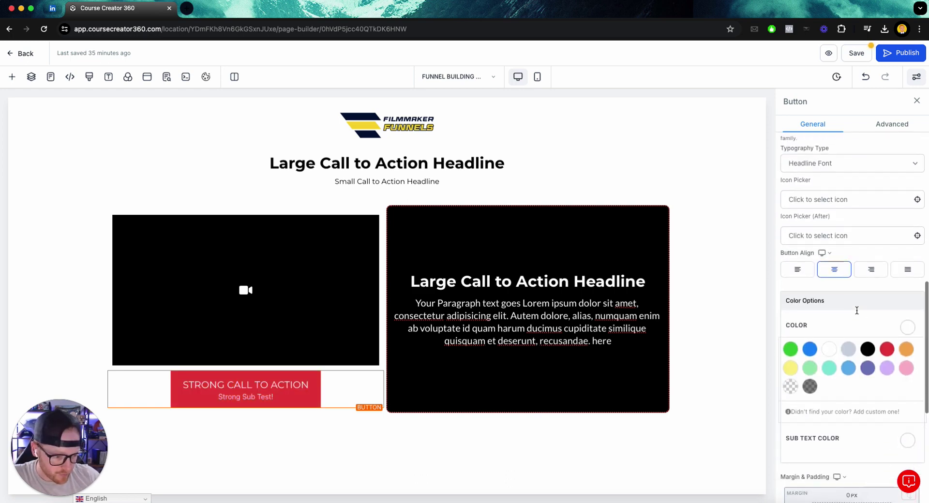
pyautogui.scroll(8, 863, 300)
pyautogui.scroll(-10, 857, 312)
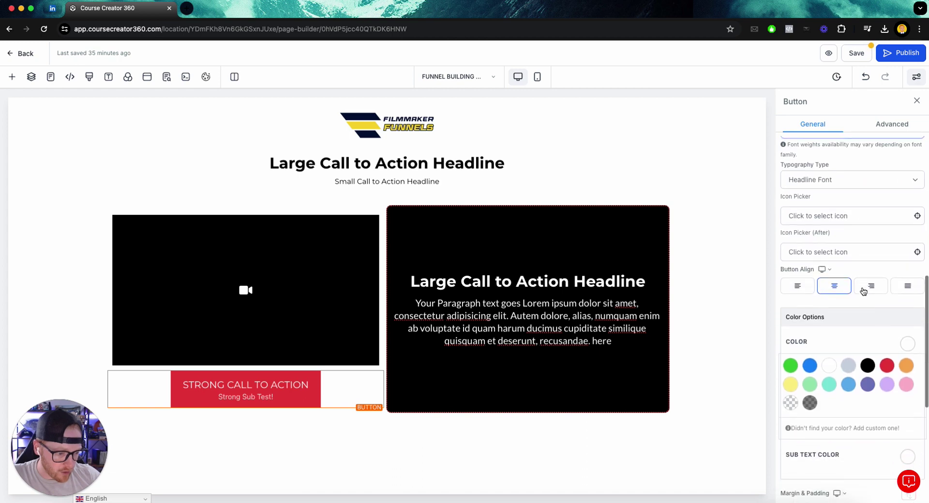
pyautogui.scroll(-1, 870, 297)
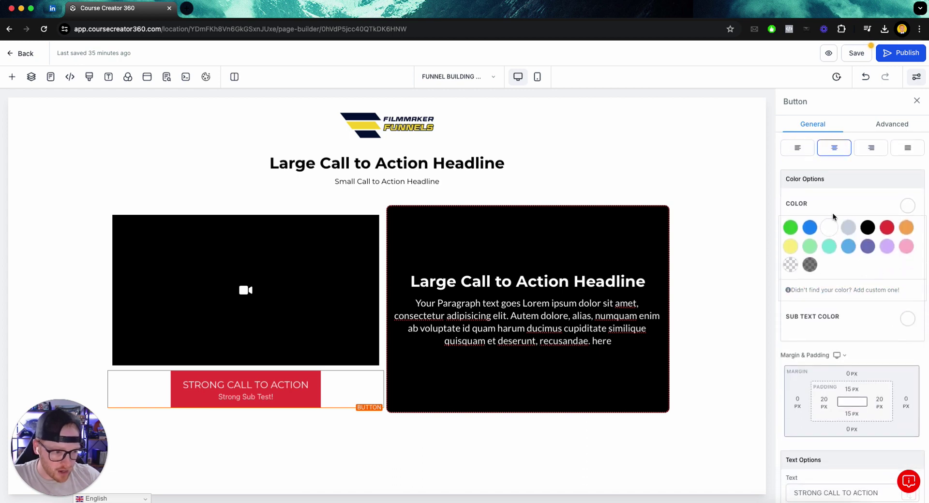
pyautogui.click(907, 319)
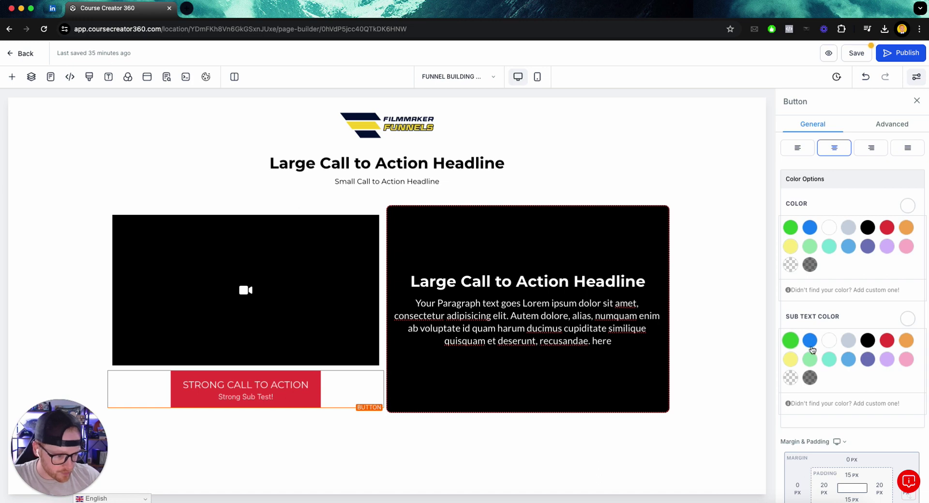
pyautogui.click(793, 342)
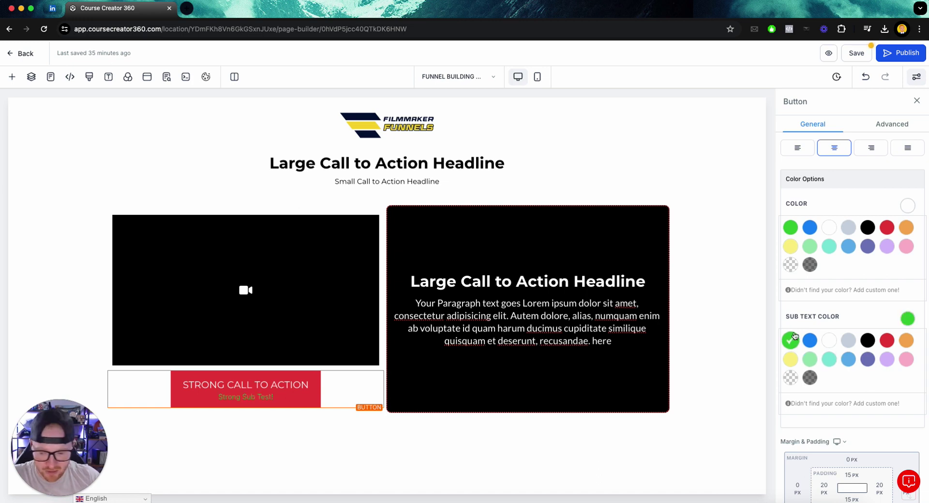
pyautogui.click(792, 359)
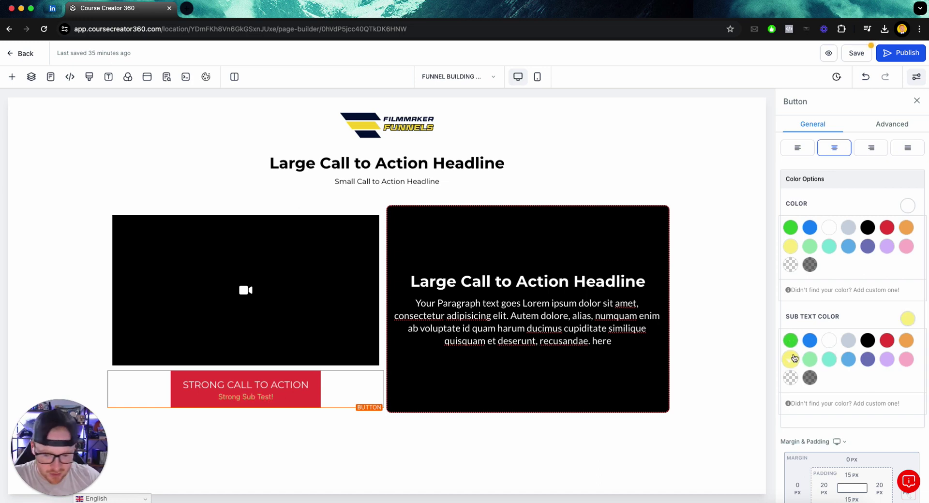
pyautogui.click(906, 341)
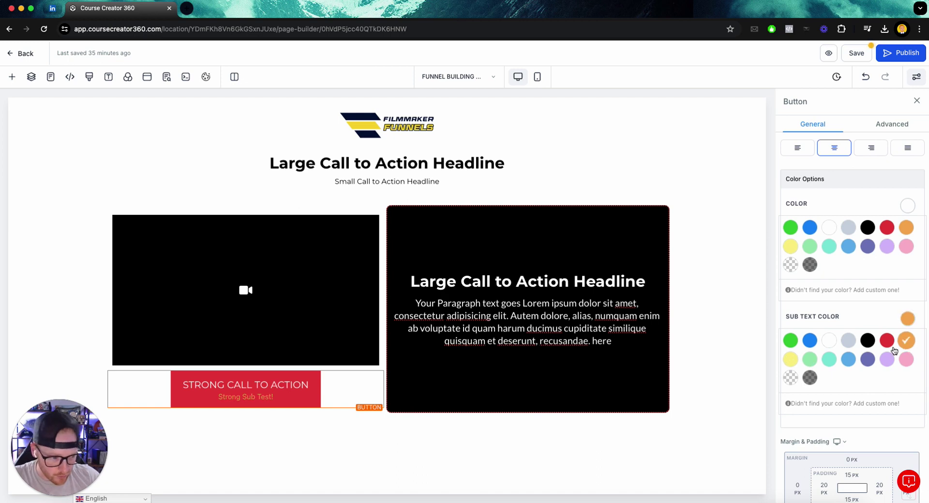
pyautogui.click(818, 403)
pyautogui.scroll(-2, 829, 438)
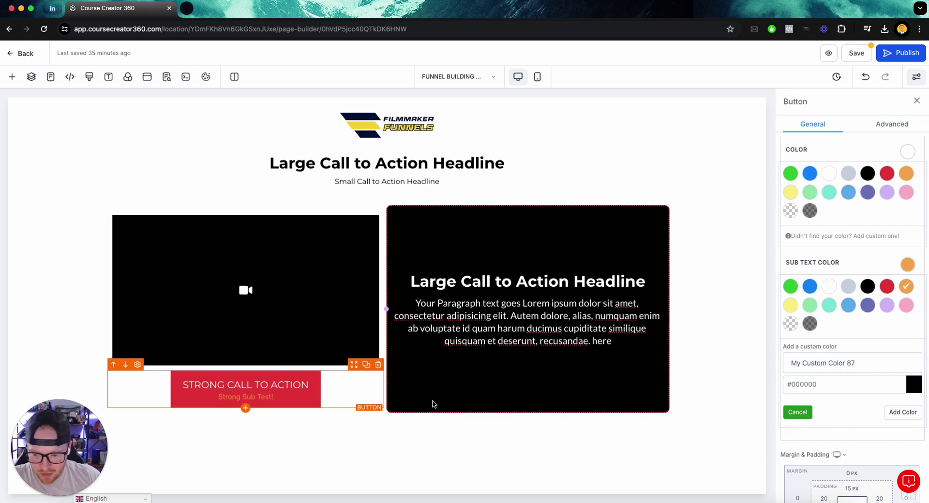
# Find an arrow icon and place arrow-alt-circle-right after the button's text.
pyautogui.scroll(5, 863, 278)
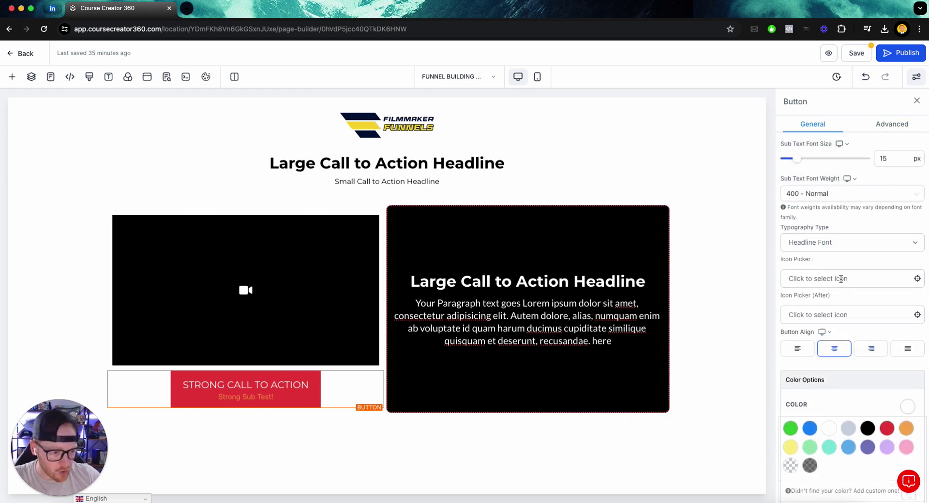
pyautogui.click(841, 315)
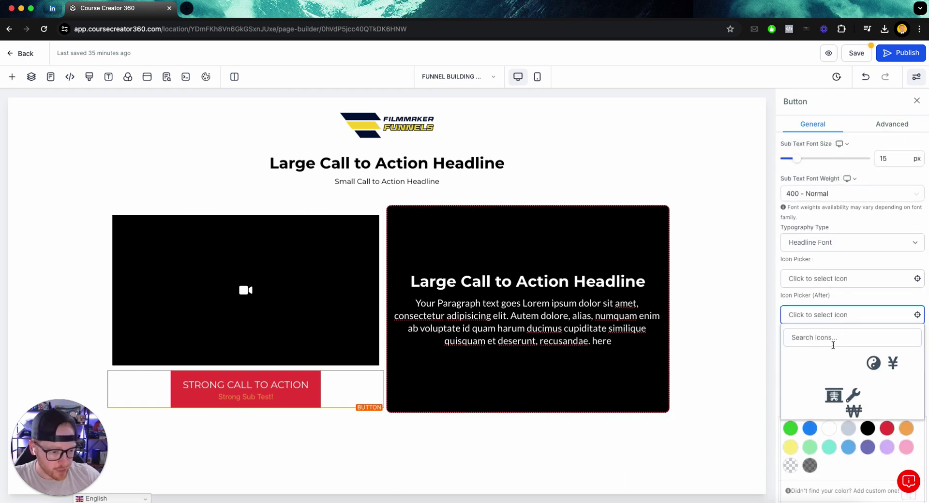
pyautogui.write('arrow')
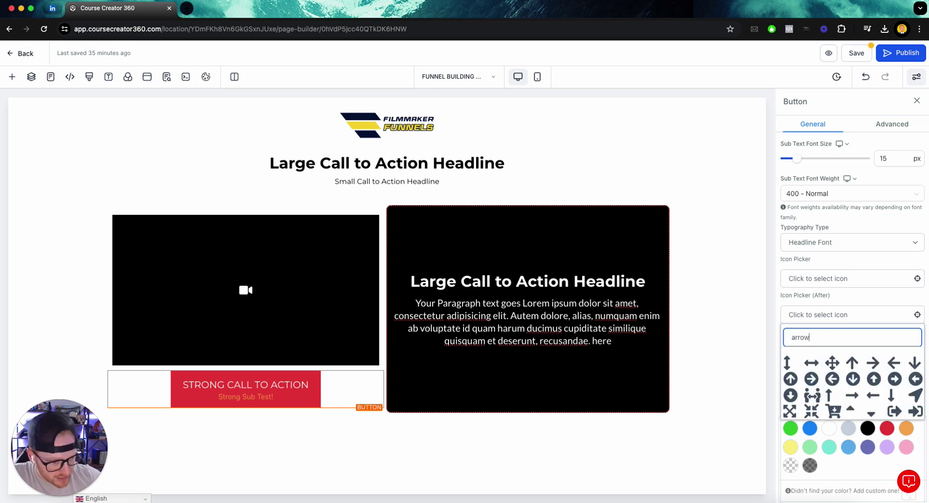
pyautogui.click(895, 379)
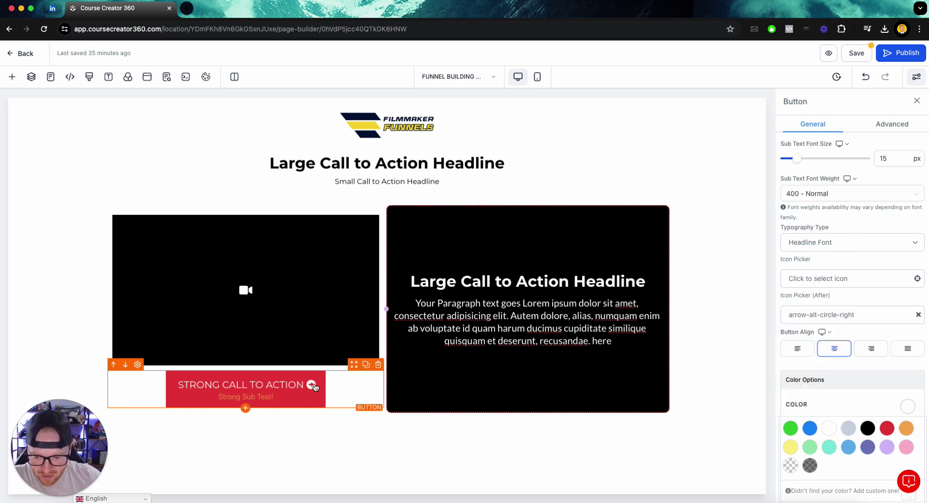
# Set the button's font size to 30 px and its sub text font size to 20 px.
pyautogui.scroll(5, 878, 246)
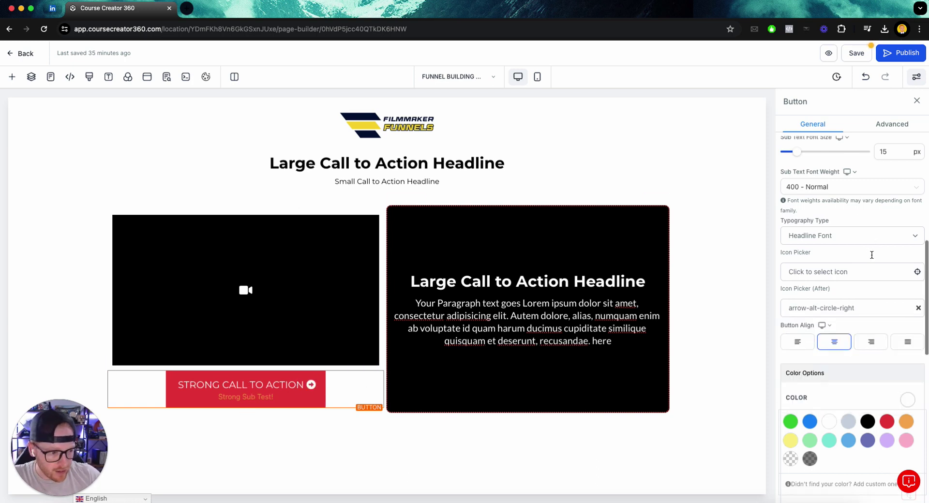
pyautogui.scroll(1, 892, 242)
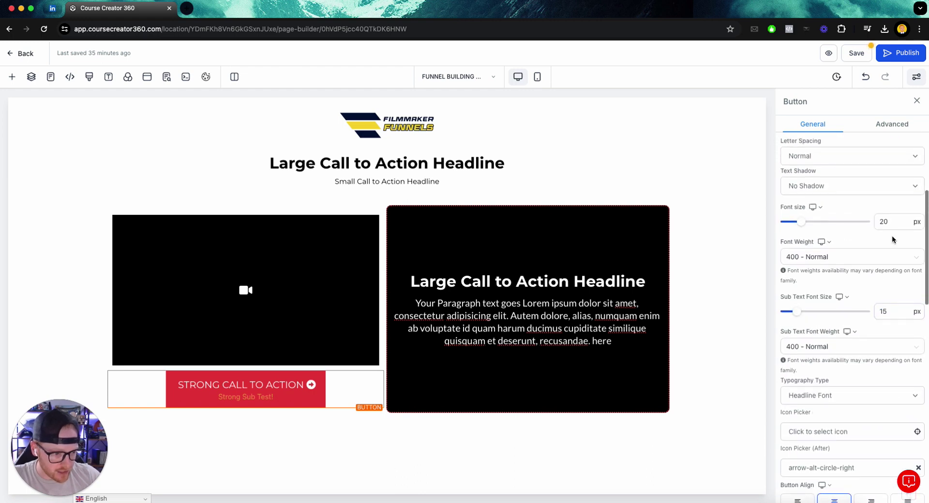
pyautogui.click(891, 222)
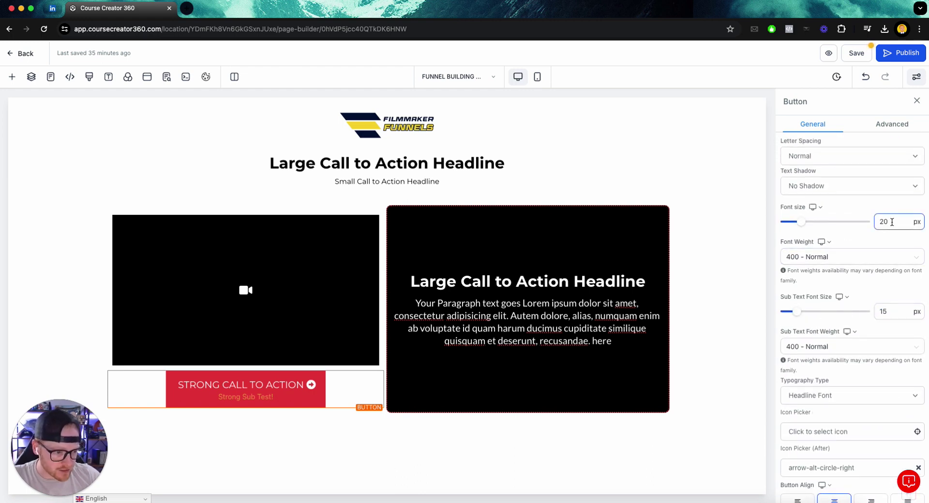
pyautogui.write('30')
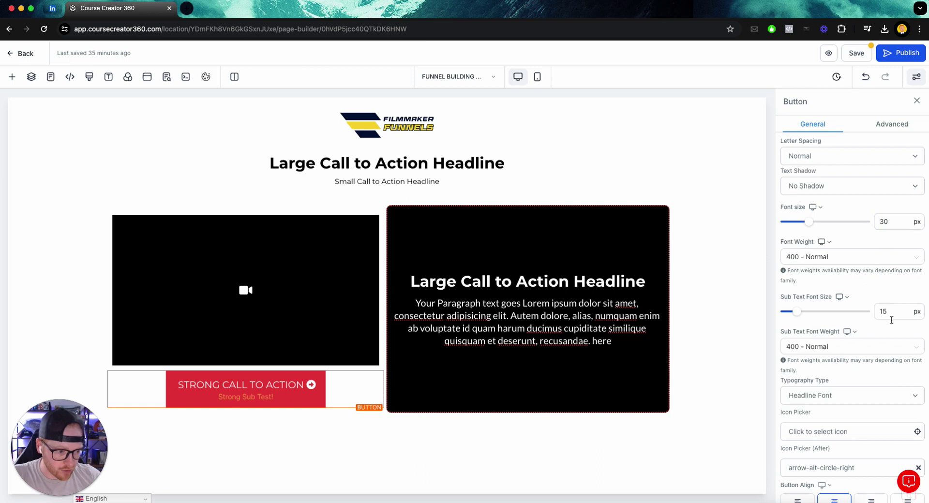
pyautogui.click(891, 312)
pyautogui.write('20')
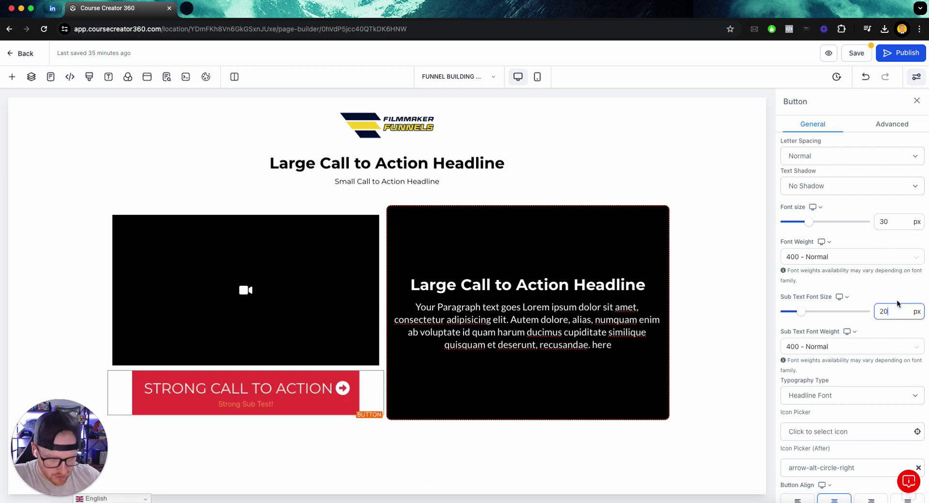
# Set the button text's font weight to 700 - Bold and raise it to 900 - Heavy, leaving its text shadow at No Shadow.
pyautogui.scroll(2, 831, 248)
pyautogui.click(830, 255)
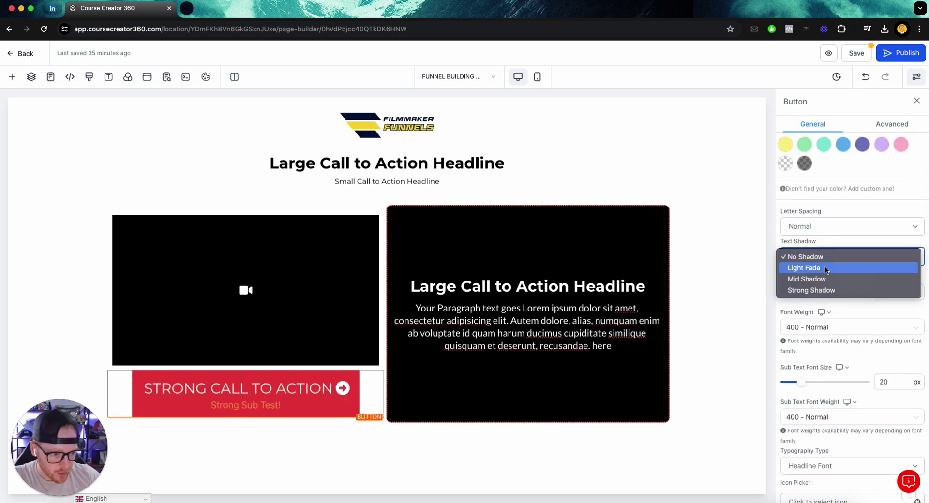
pyautogui.click(832, 218)
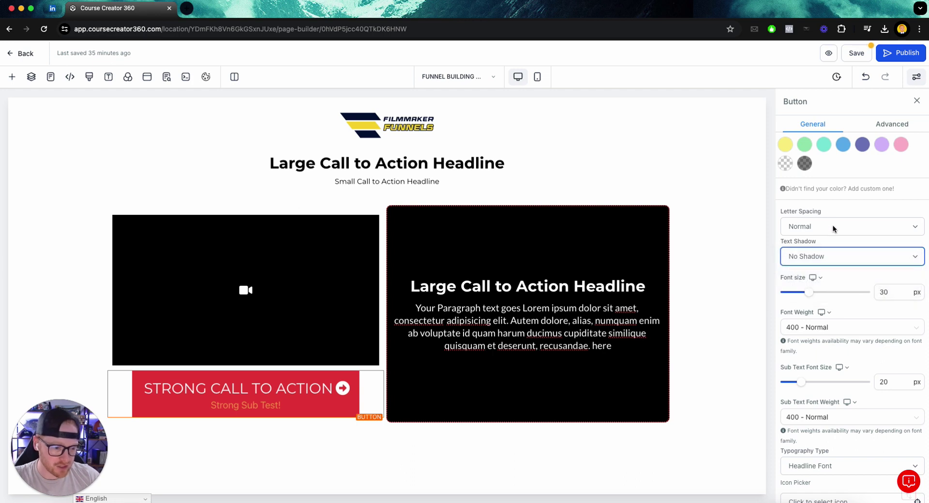
pyautogui.click(832, 328)
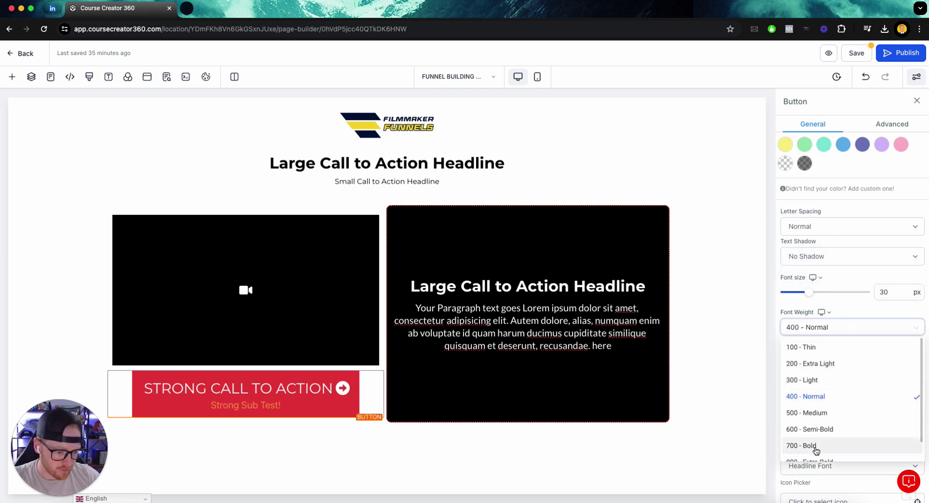
pyautogui.click(816, 446)
pyautogui.click(824, 332)
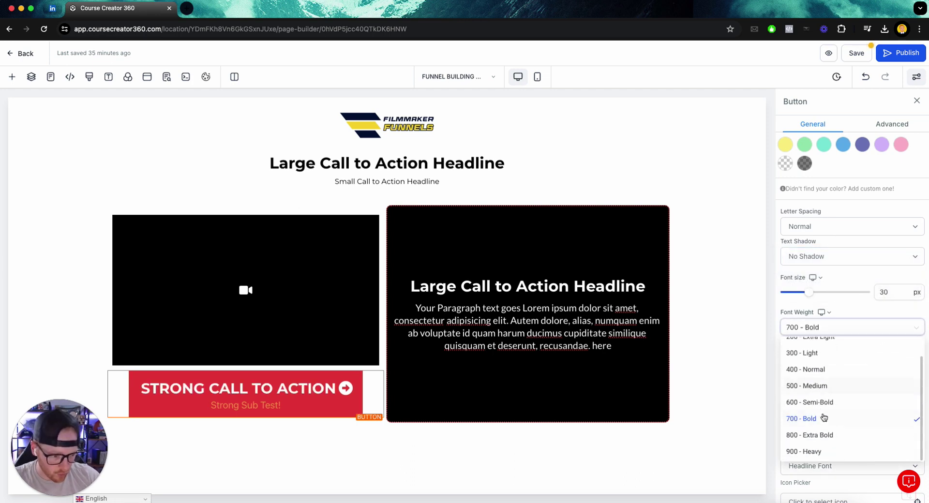
pyautogui.click(812, 449)
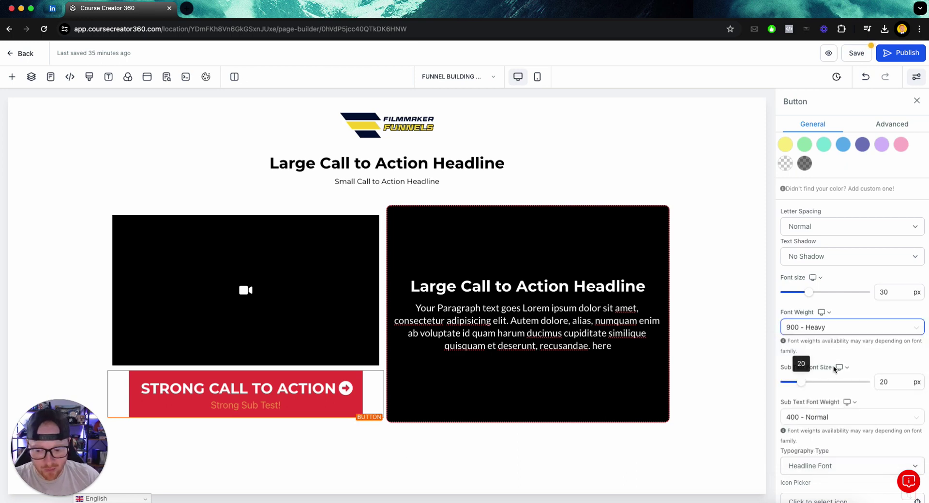
# Give the call-to-action button a full border with a transparent color and a 15px border radius.
pyautogui.scroll(3, 845, 255)
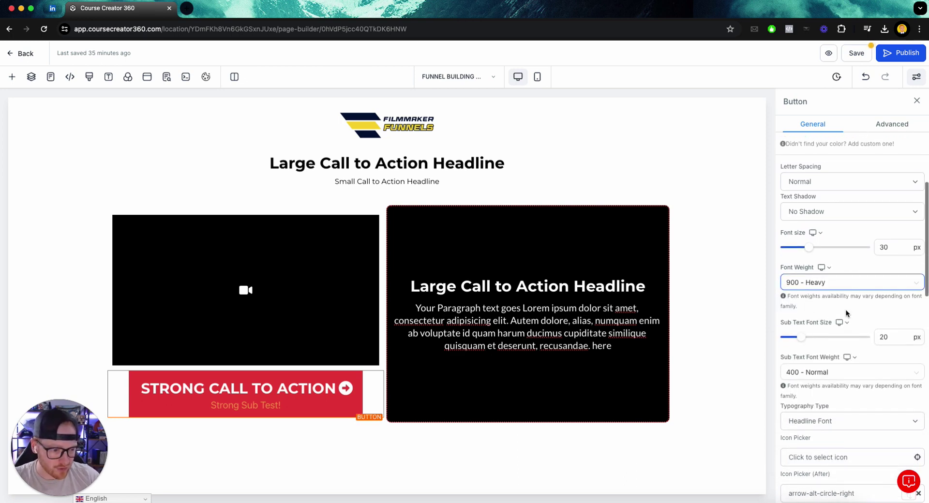
pyautogui.click(892, 125)
pyautogui.click(822, 221)
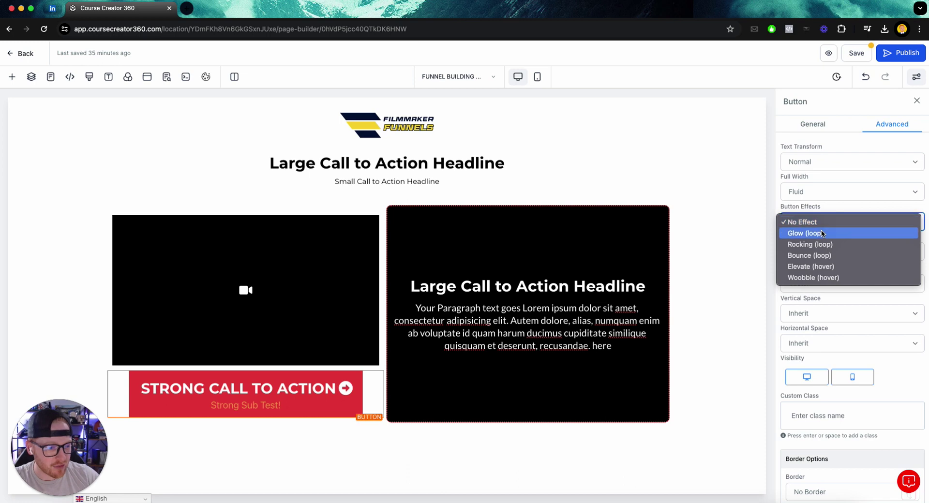
pyautogui.click(811, 219)
pyautogui.scroll(-3, 815, 254)
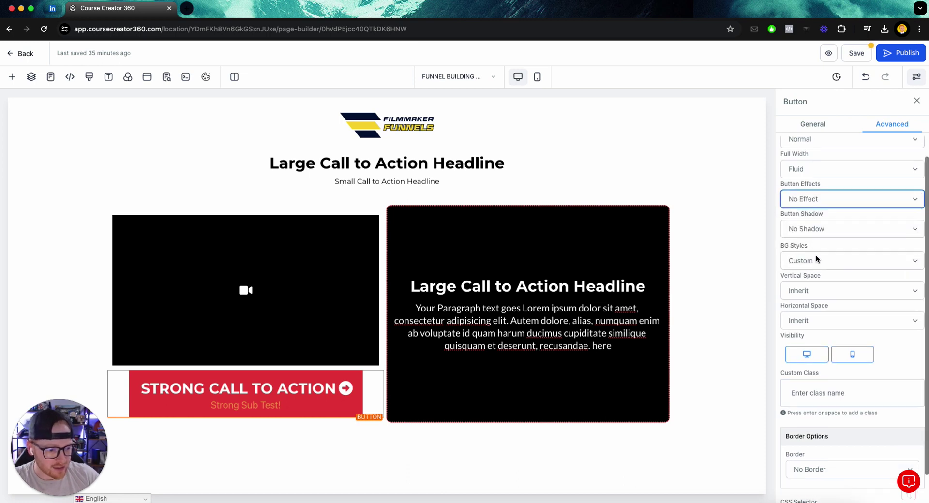
pyautogui.click(814, 432)
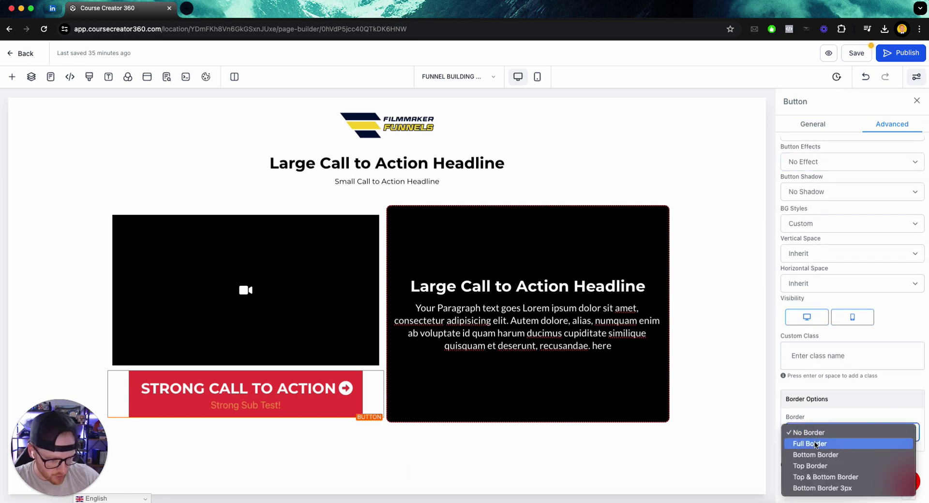
pyautogui.click(816, 444)
pyautogui.scroll(-5, 831, 401)
pyautogui.click(904, 386)
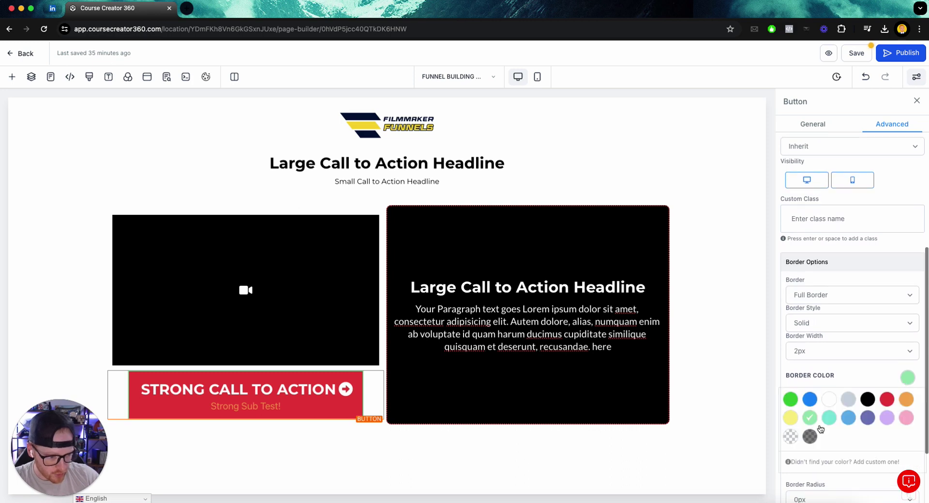
pyautogui.scroll(-5, 802, 353)
pyautogui.click(806, 402)
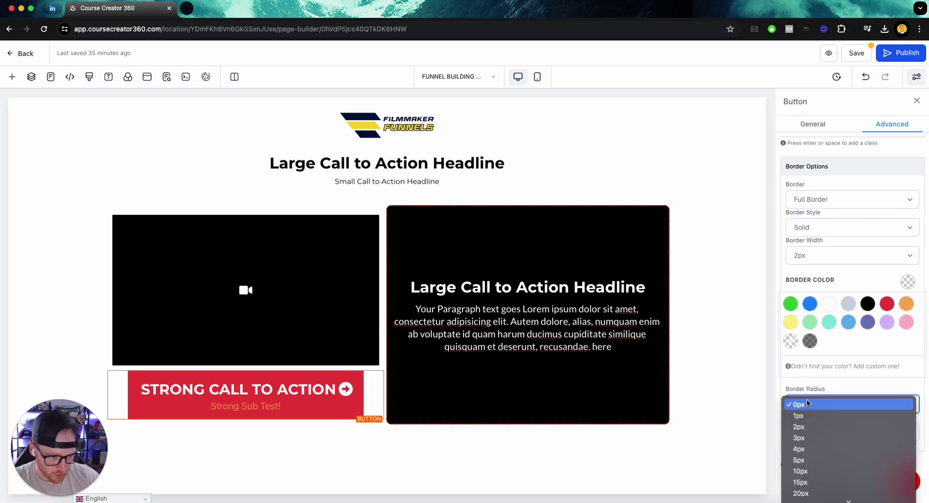
pyautogui.click(810, 480)
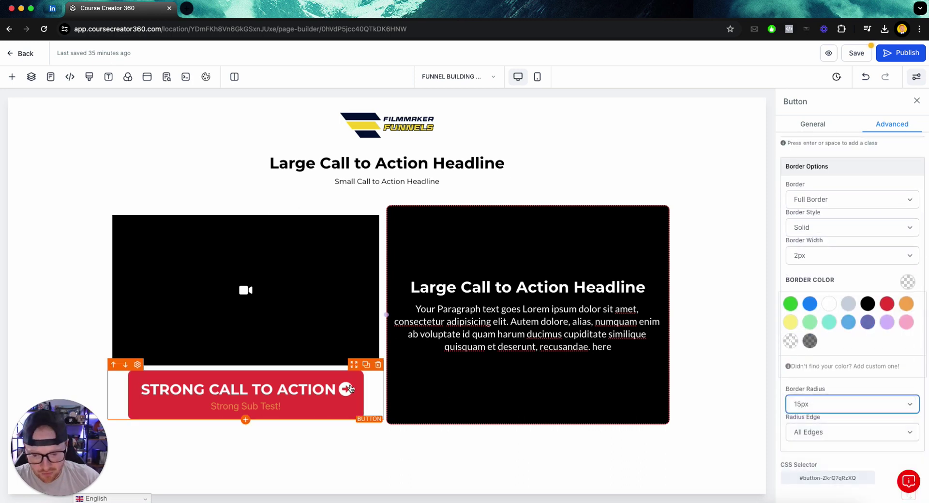
# Try the Bounce (loop), Rocking (loop) and Glow (loop) effects on the call-to-action button.
pyautogui.scroll(5, 829, 144)
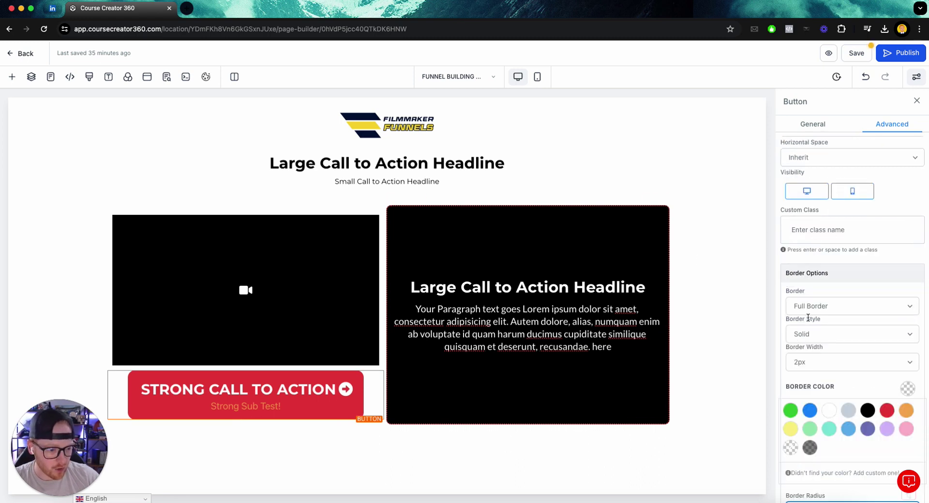
pyautogui.scroll(-1, 823, 330)
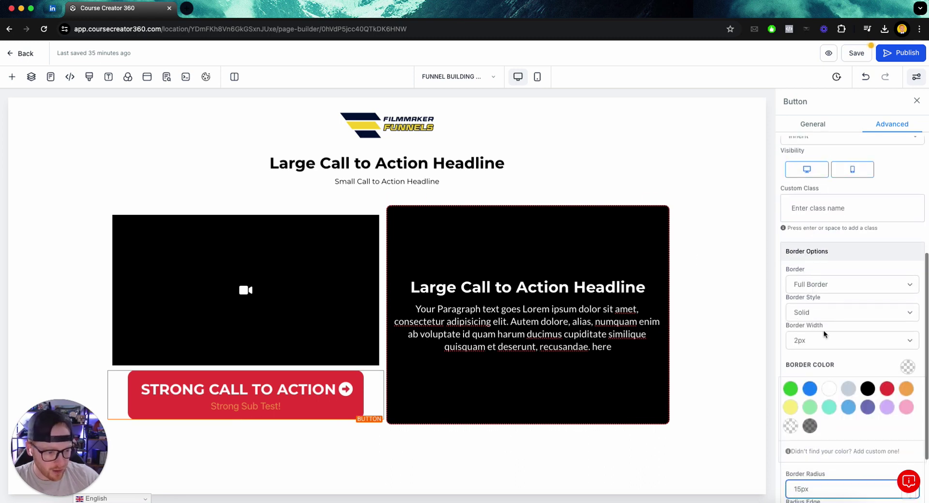
pyautogui.scroll(9, 823, 329)
pyautogui.click(820, 222)
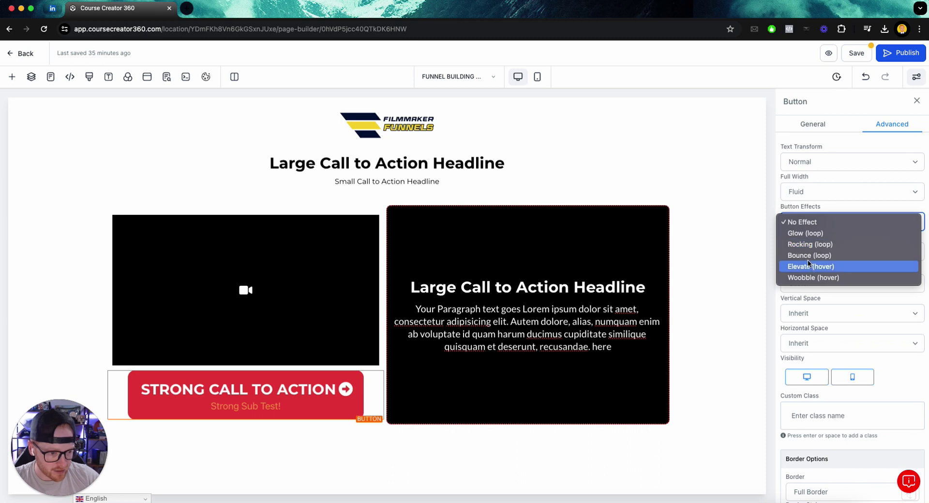
pyautogui.click(812, 256)
pyautogui.click(817, 221)
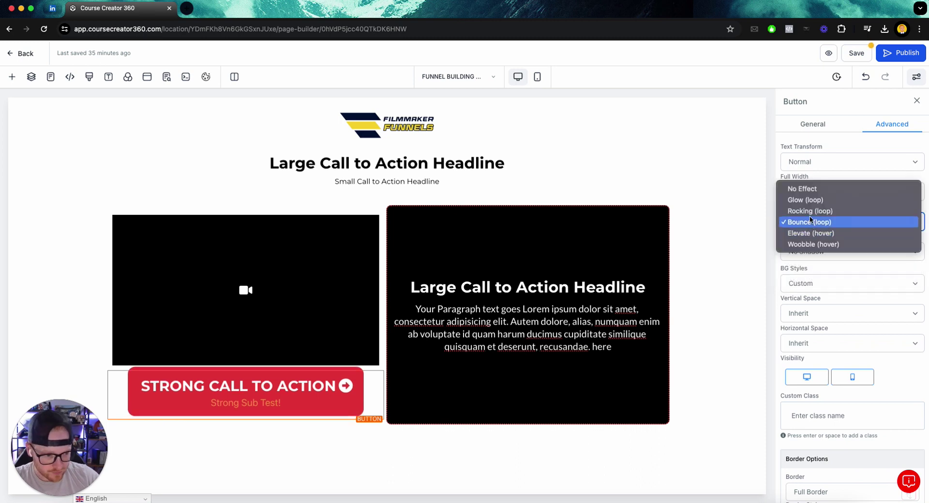
pyautogui.click(811, 214)
pyautogui.click(809, 222)
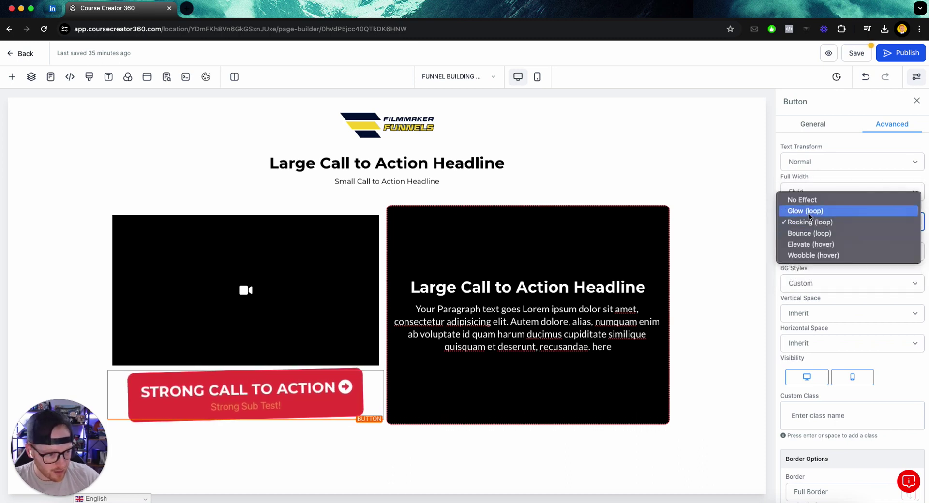
pyautogui.click(811, 210)
pyautogui.click(815, 124)
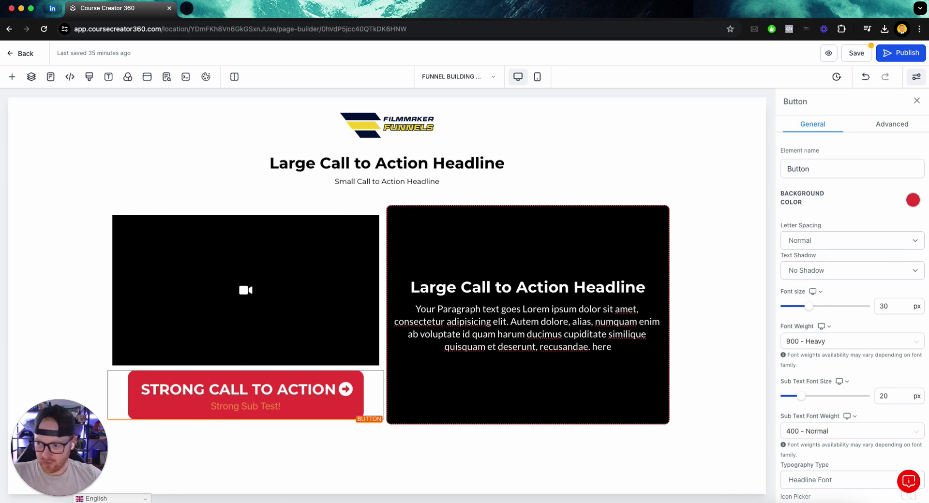
# Try a five-column row beneath the video and text row, and delete it.
pyautogui.click(11, 76)
pyautogui.click(25, 101)
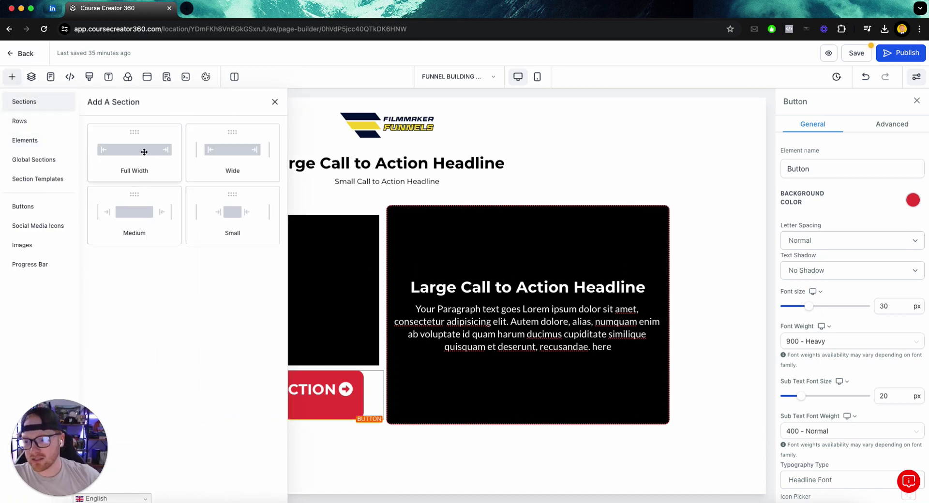
pyautogui.click(20, 122)
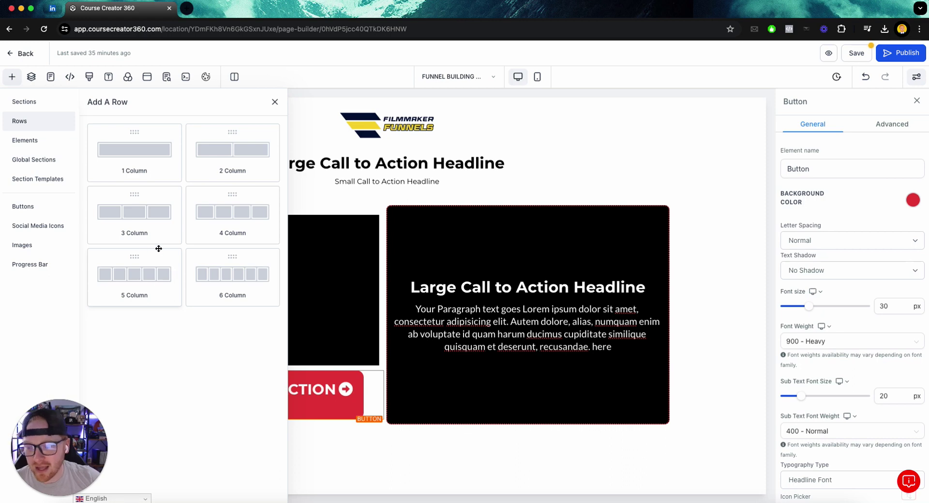
pyautogui.moveTo(135, 275); pyautogui.dragTo(419, 445)
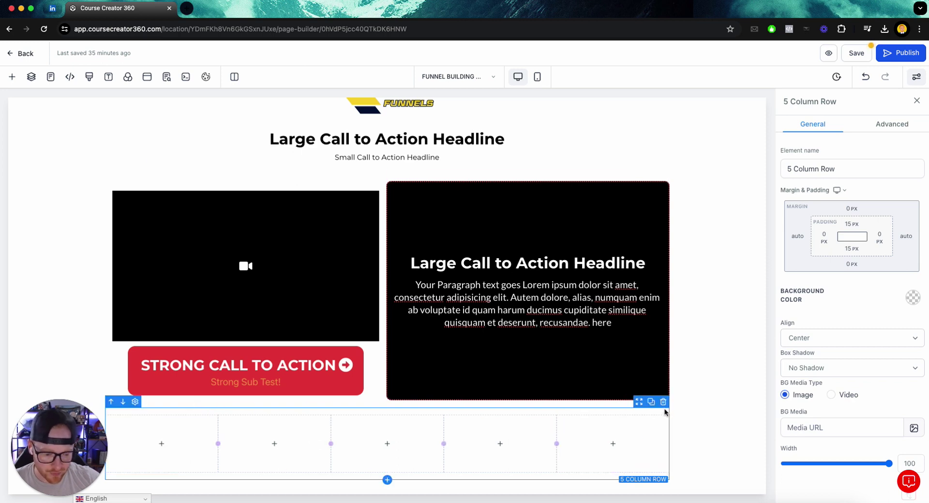
pyautogui.click(663, 405)
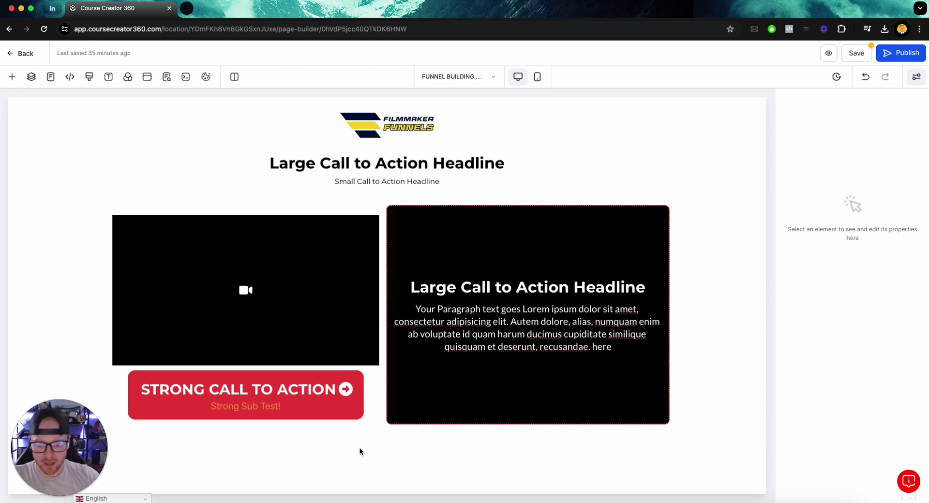
# Try a three-column row beneath the video and text row, and delete it.
pyautogui.click(12, 77)
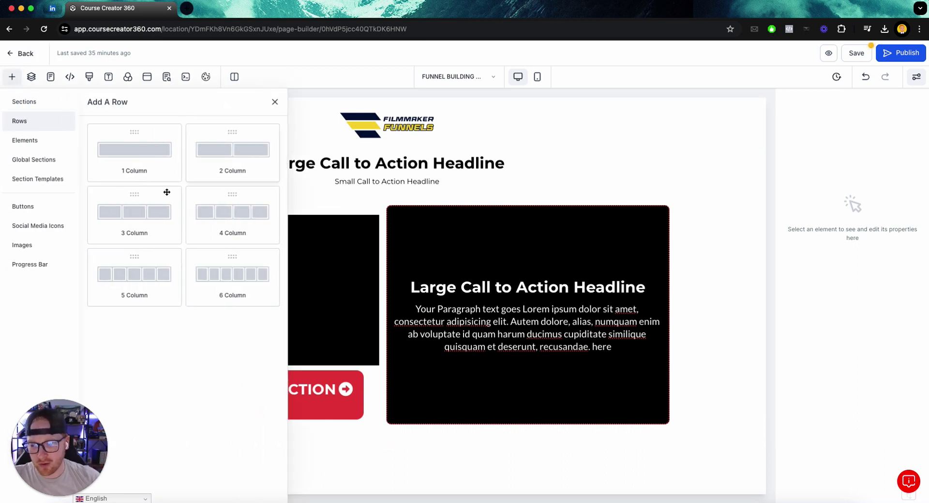
pyautogui.moveTo(166, 191); pyautogui.dragTo(349, 453)
pyautogui.scroll(-1, 348, 453)
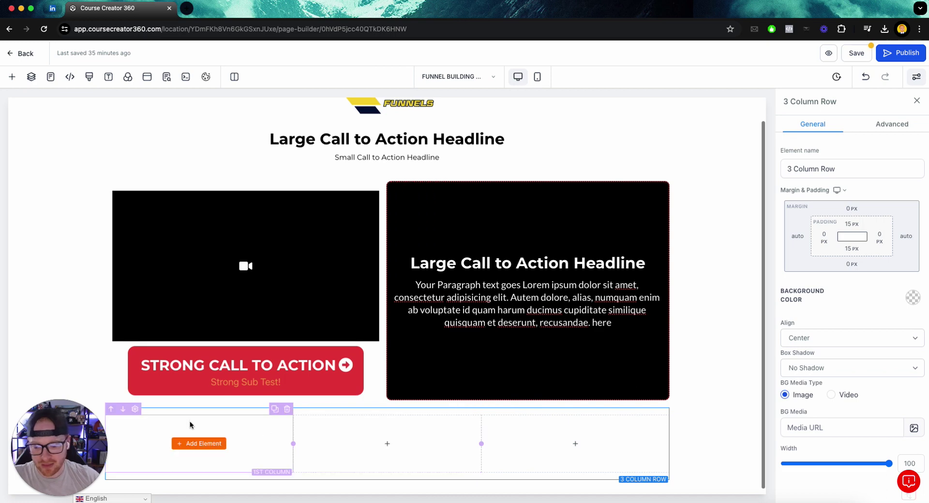
pyautogui.click(663, 402)
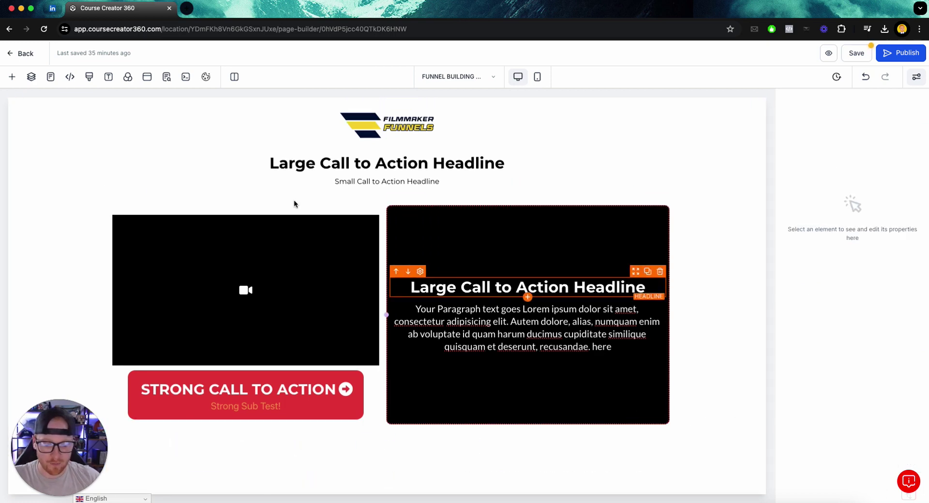
# Add a one-column row beneath the video and text row and place an image element in it.
pyautogui.click(12, 77)
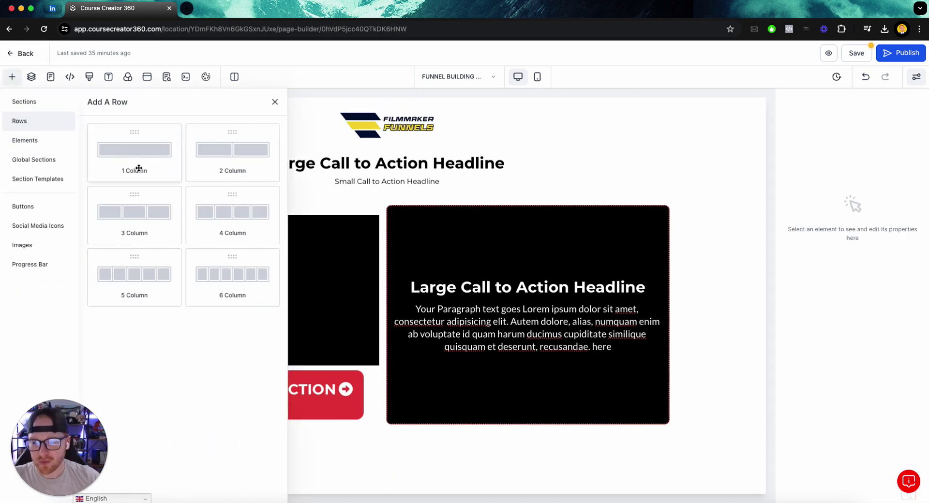
pyautogui.moveTo(131, 149); pyautogui.dragTo(375, 469)
pyautogui.click(373, 453)
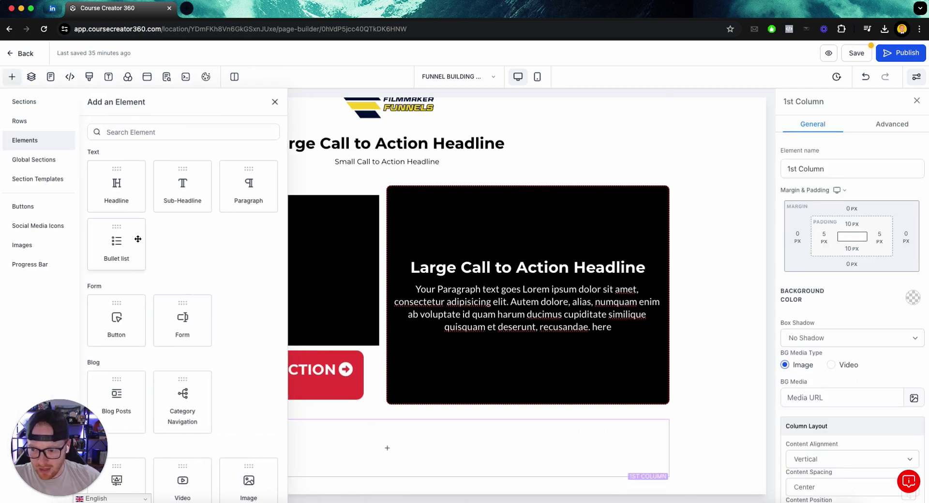
pyautogui.scroll(-3, 128, 261)
pyautogui.moveTo(269, 401); pyautogui.dragTo(340, 406)
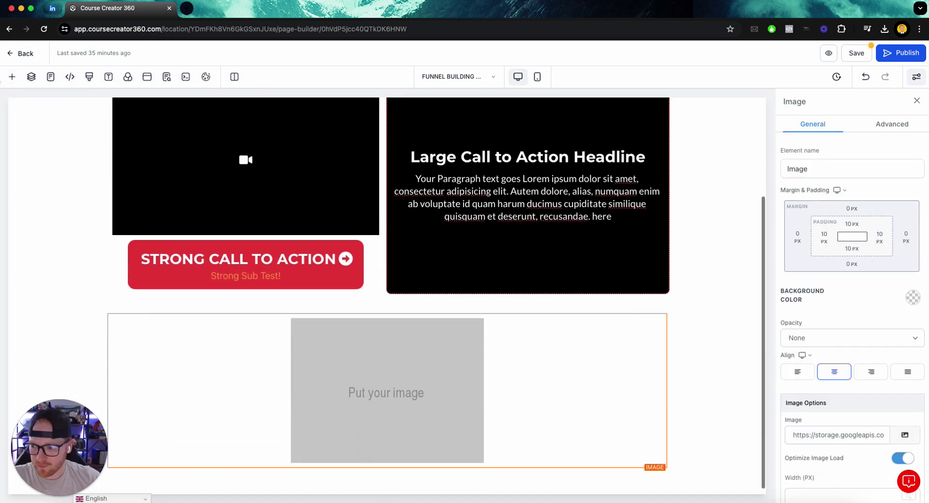
# Add a headline below the image placeholder and a paragraph beneath that headline.
pyautogui.click(12, 76)
pyautogui.scroll(5, 114, 193)
pyautogui.moveTo(114, 193); pyautogui.dragTo(404, 473)
pyautogui.click(12, 76)
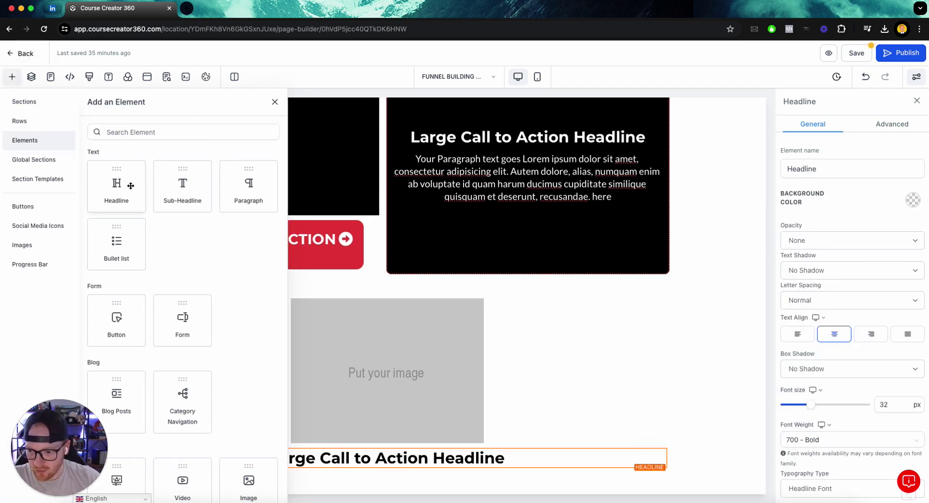
pyautogui.moveTo(240, 186); pyautogui.dragTo(260, 454)
# Set the top margin of the paragraph below the image to 5 px.
pyautogui.click(126, 442)
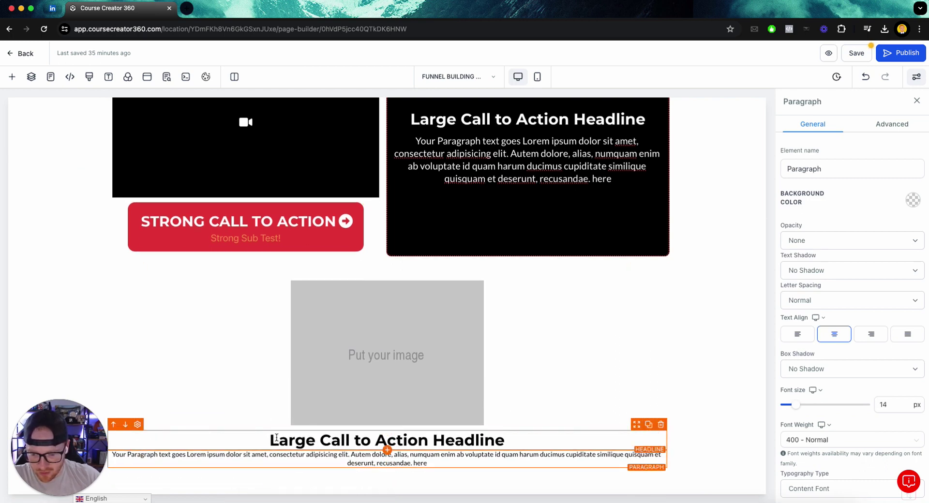
pyautogui.scroll(-10, 823, 411)
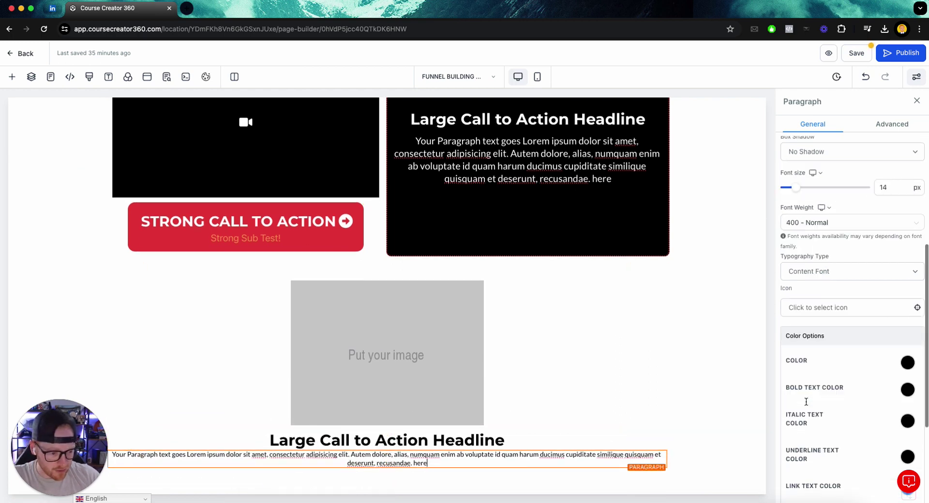
pyautogui.moveTo(819, 432); pyautogui.dragTo(822, 431)
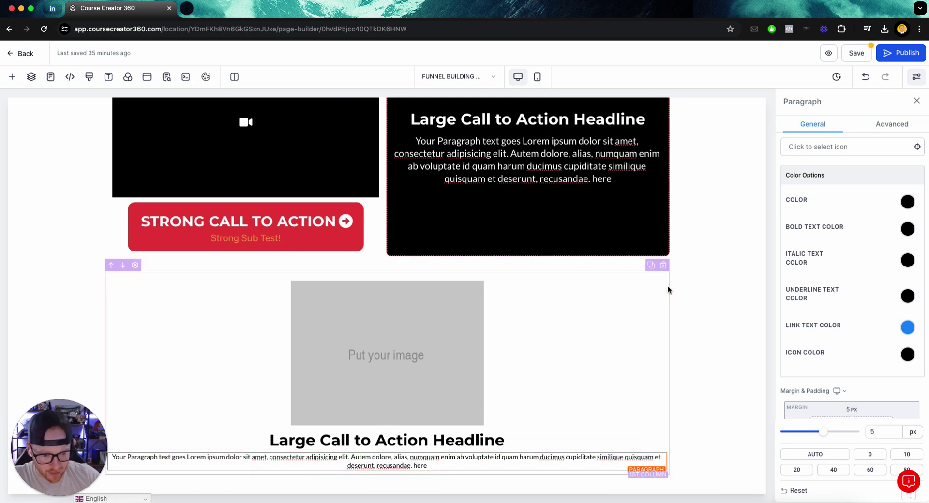
# Duplicate the column with the image, headline and paragraph twice to make three matching columns.
pyautogui.click(651, 265)
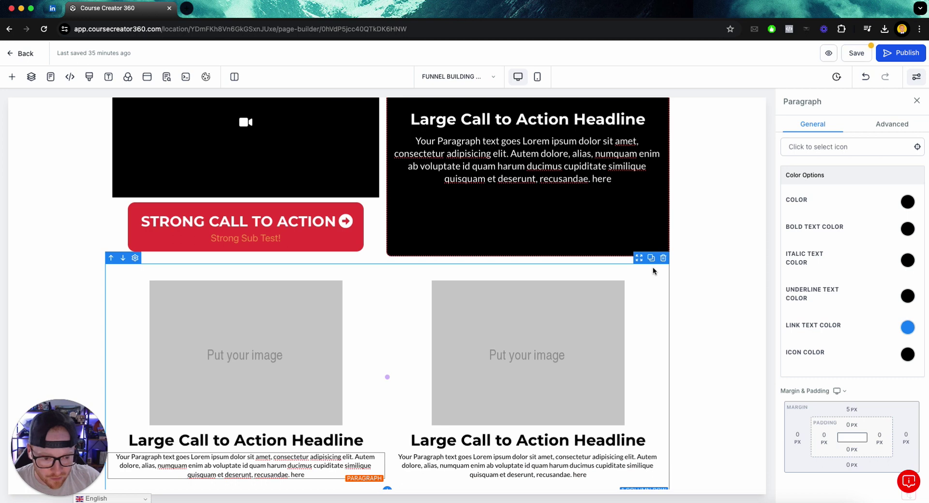
pyautogui.click(651, 260)
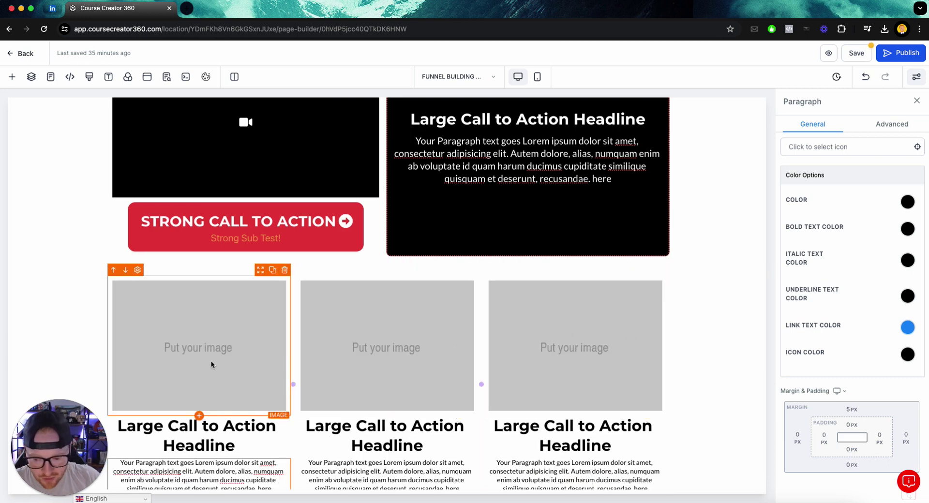
pyautogui.scroll(-1, 211, 364)
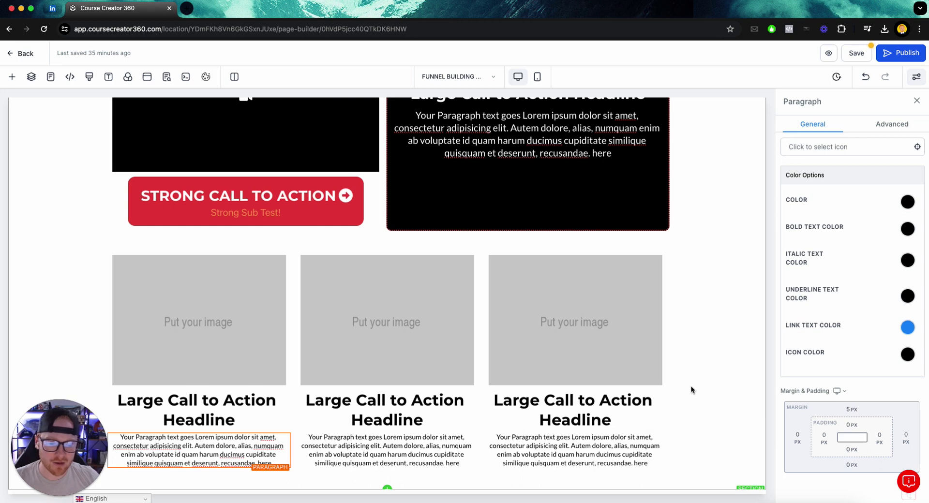
# Move the call-to-action button above the video in the two-column row.
pyautogui.scroll(3, 283, 239)
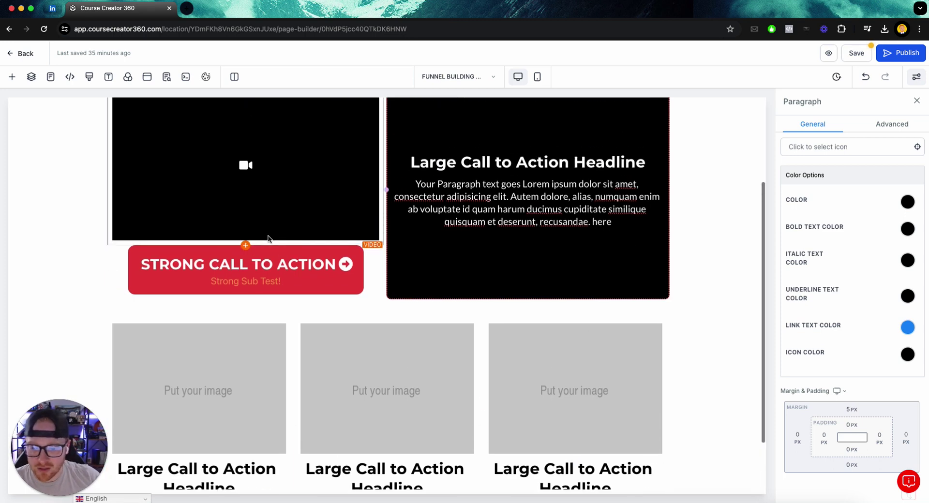
pyautogui.scroll(2, 179, 254)
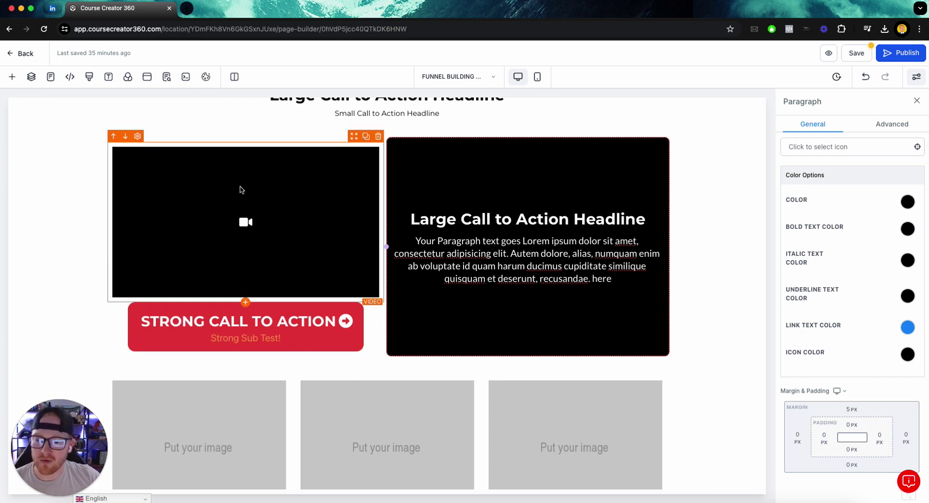
pyautogui.scroll(1, 186, 214)
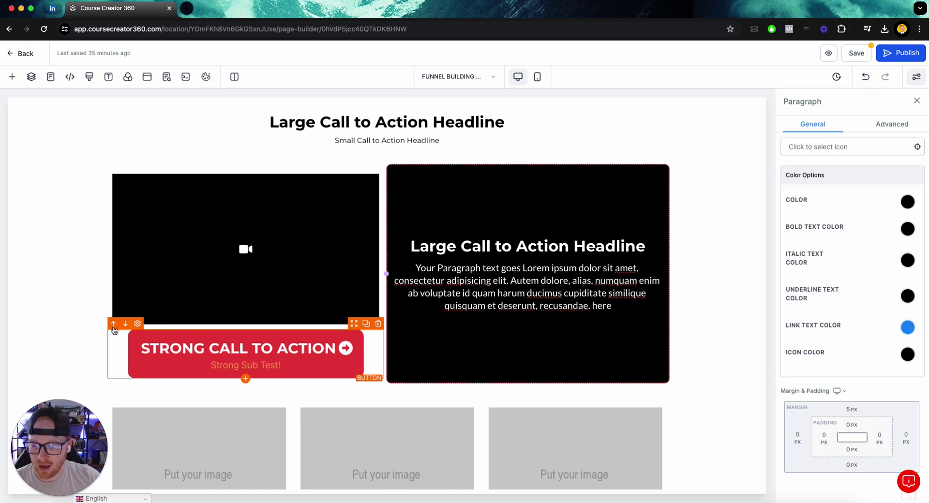
pyautogui.click(113, 324)
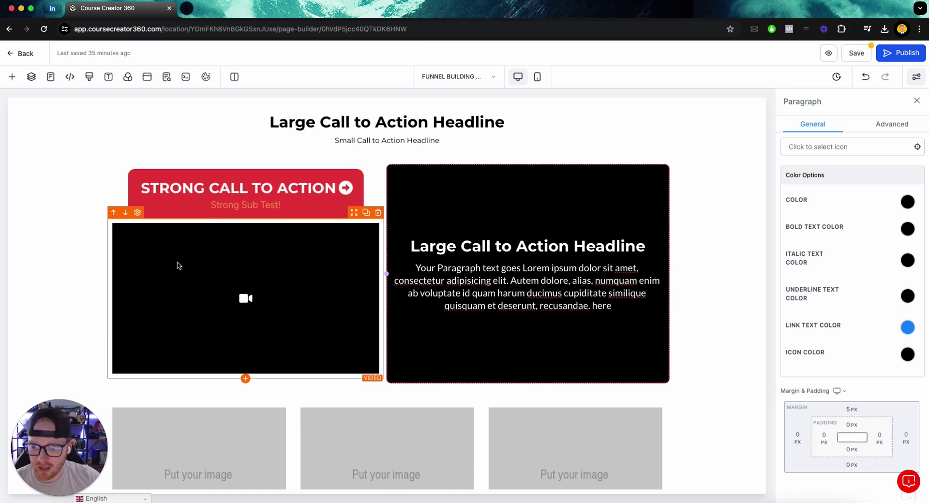
# Try shifting one column out of the video and text row, and undo the rearrangement.
pyautogui.scroll(1, 176, 265)
pyautogui.click(124, 193)
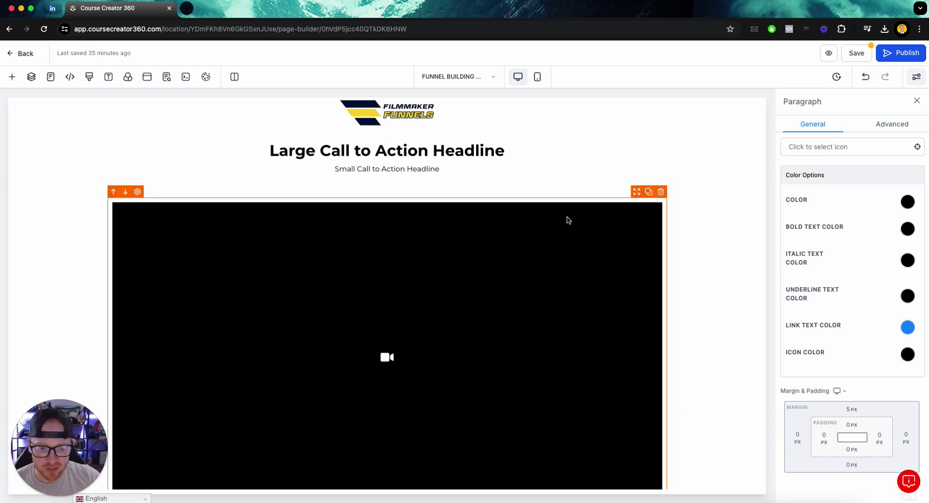
pyautogui.scroll(-3, 411, 344)
pyautogui.scroll(3, 411, 344)
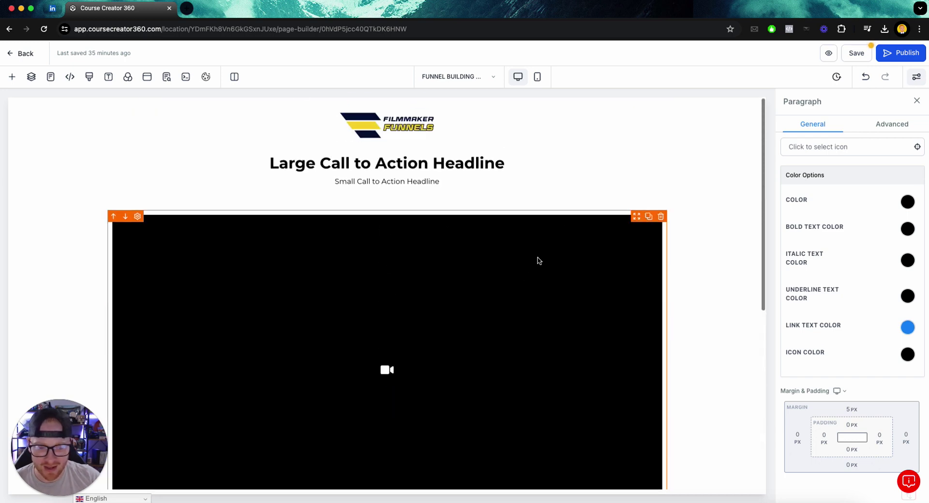
pyautogui.click(867, 80)
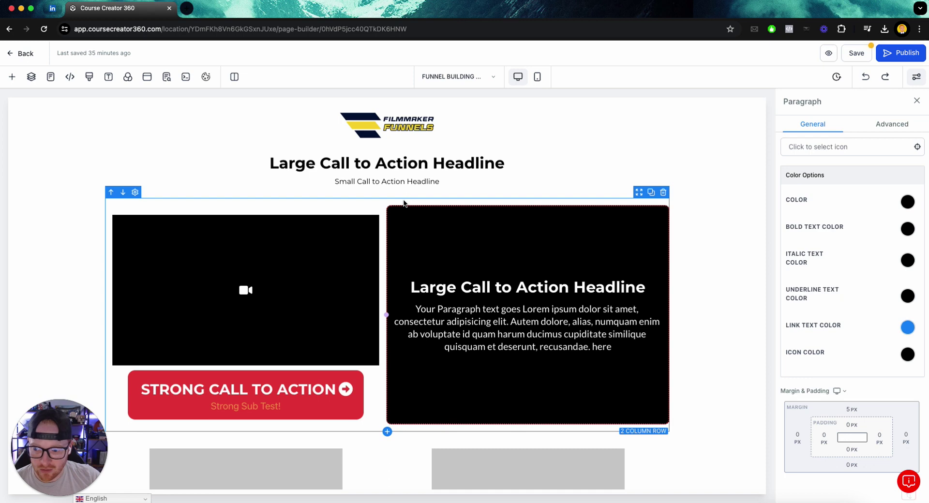
# Move the video and text row below the image row and return it above the image row.
pyautogui.click(122, 193)
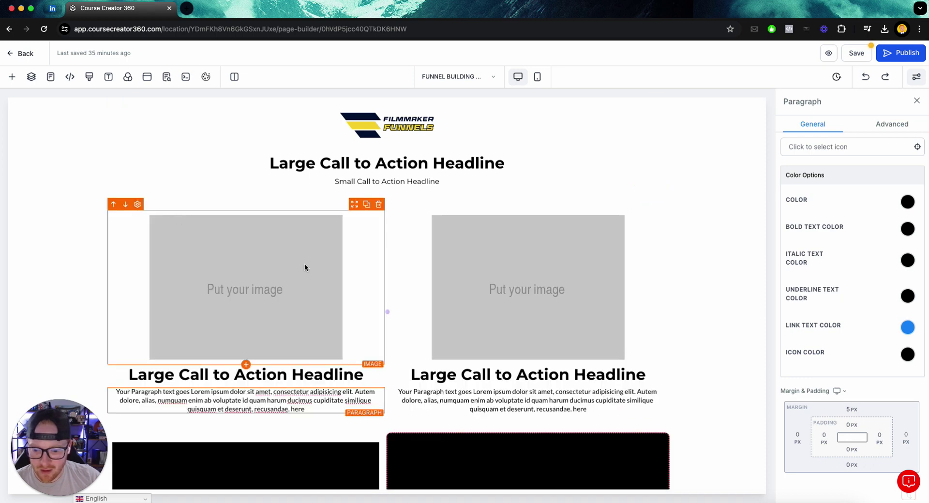
pyautogui.scroll(-3, 299, 295)
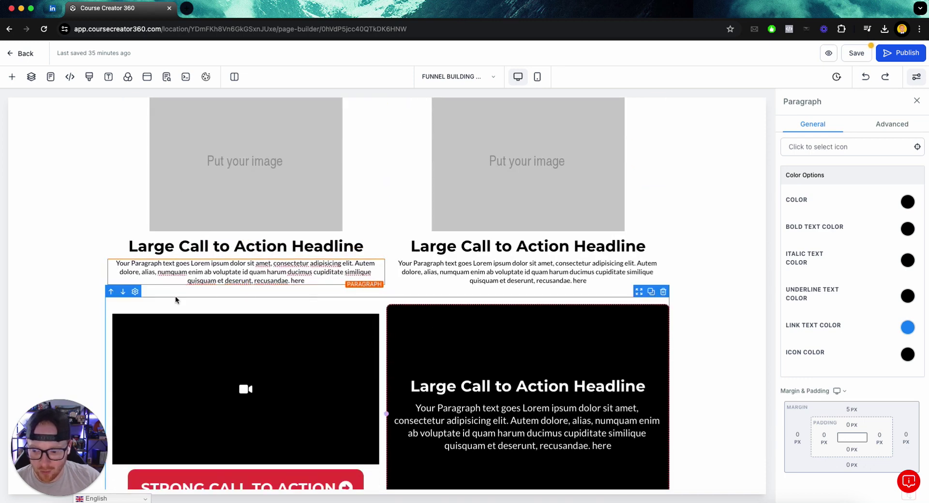
pyautogui.click(110, 291)
# Swap the video column with the text column and move the video column down into the image row.
pyautogui.scroll(3, 210, 286)
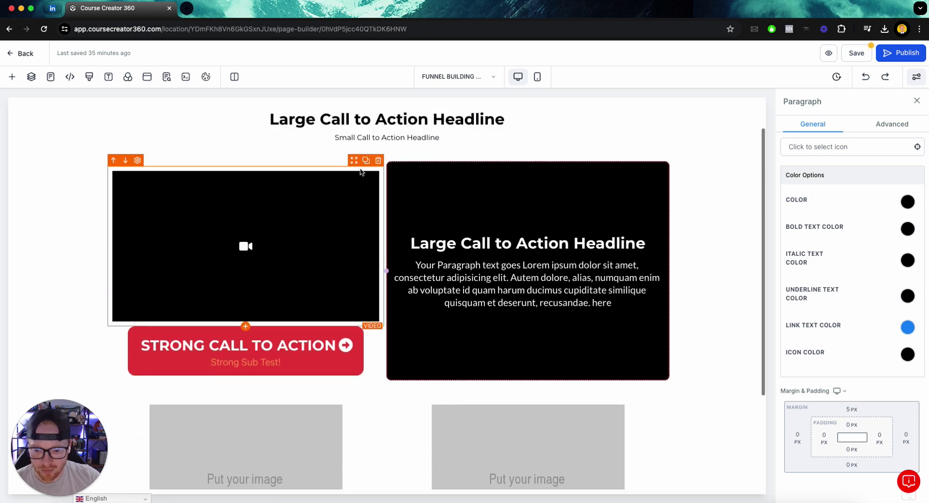
pyautogui.click(123, 156)
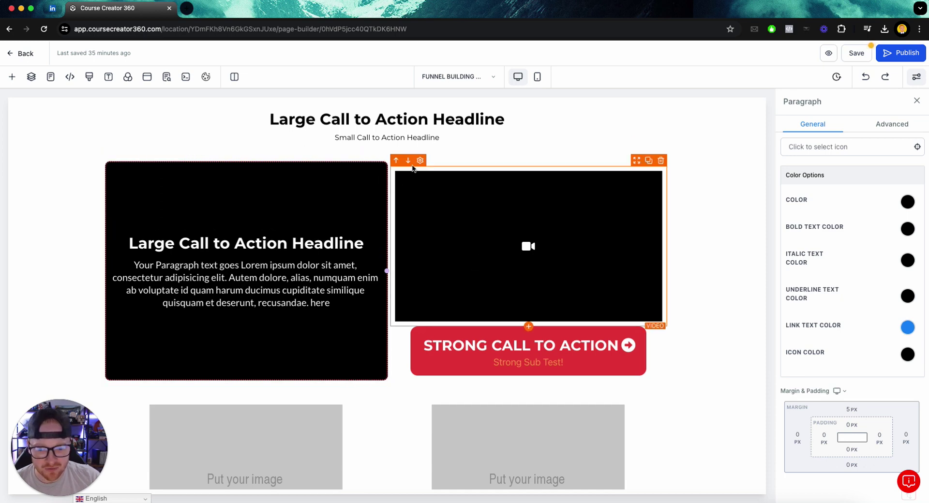
pyautogui.click(407, 160)
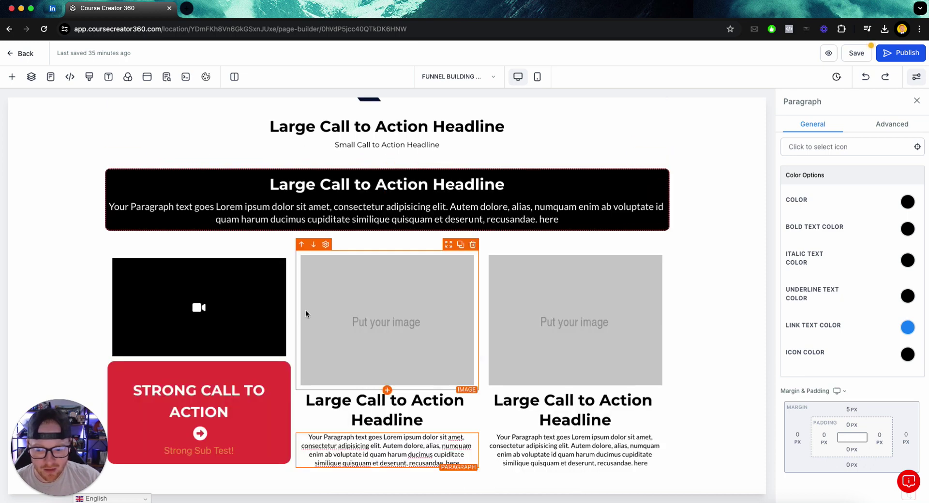
# Undo the column moves and the earlier image row edits back to a row of three empty columns.
pyautogui.click(864, 77)
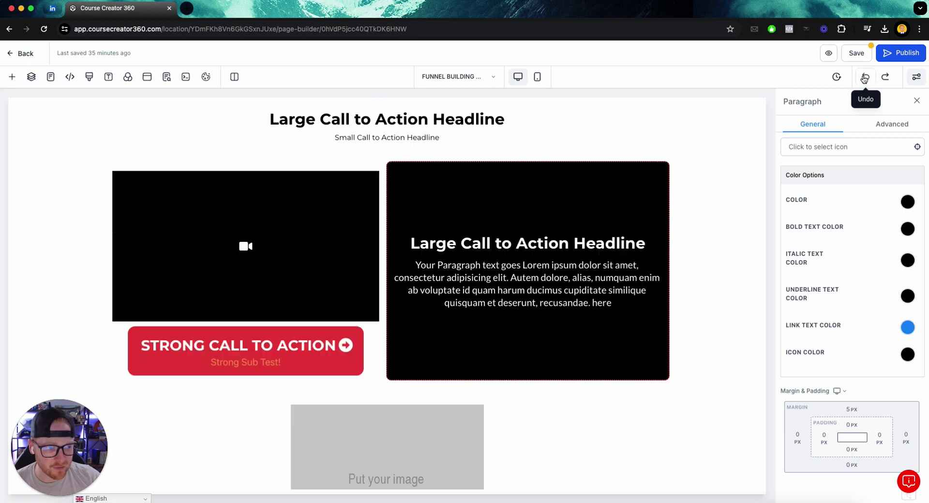
pyautogui.scroll(3, 645, 227)
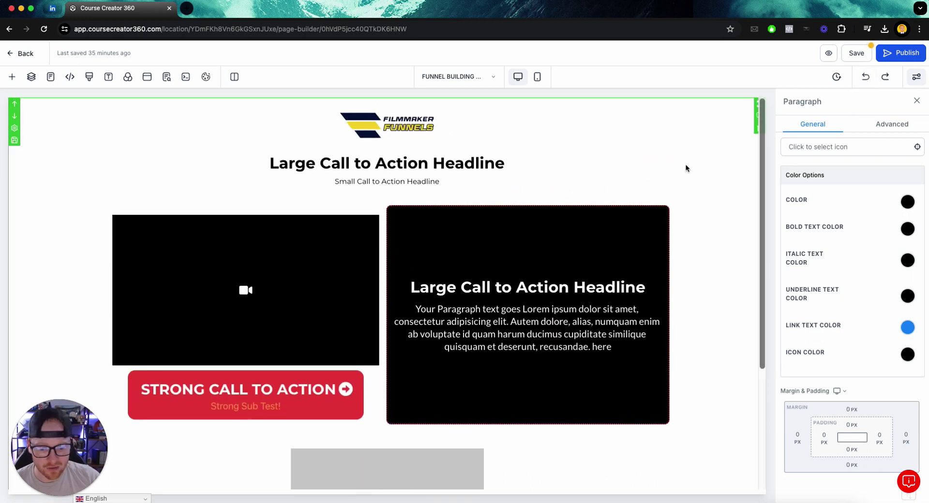
pyautogui.click(871, 76)
pyautogui.scroll(-3, 711, 159)
pyautogui.scroll(3, 715, 165)
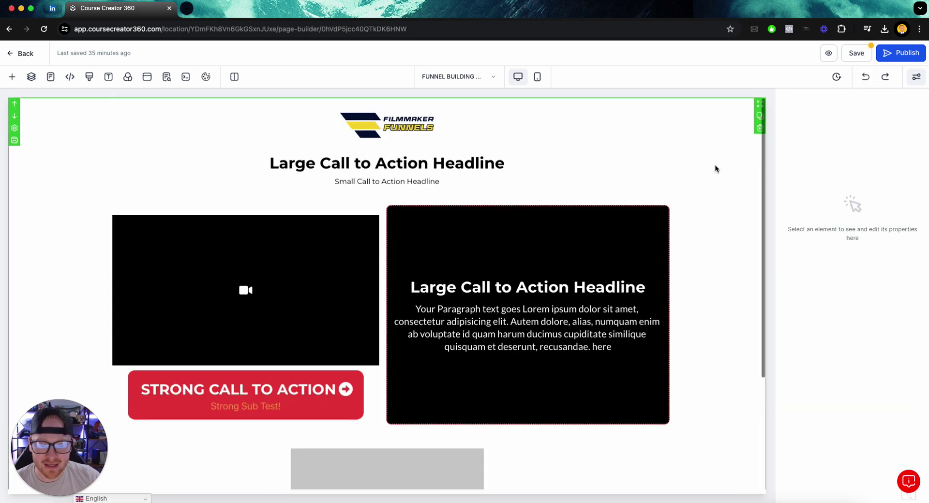
pyautogui.click(864, 78)
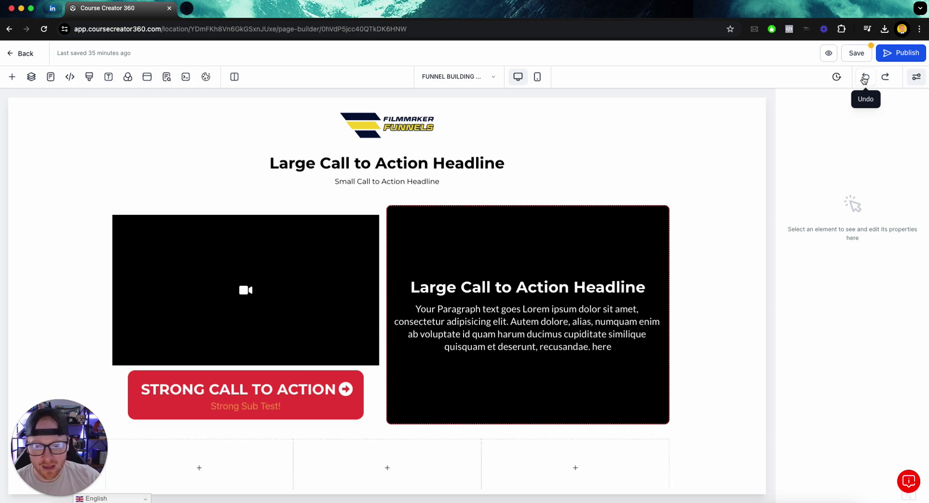
# Delete the third empty column and the whole empty row beneath the video and text row.
pyautogui.scroll(-1, 658, 193)
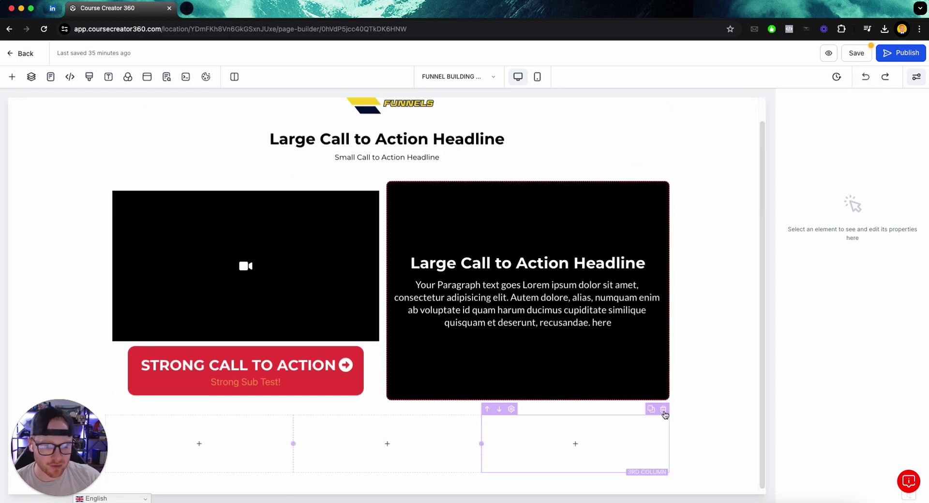
pyautogui.click(663, 410)
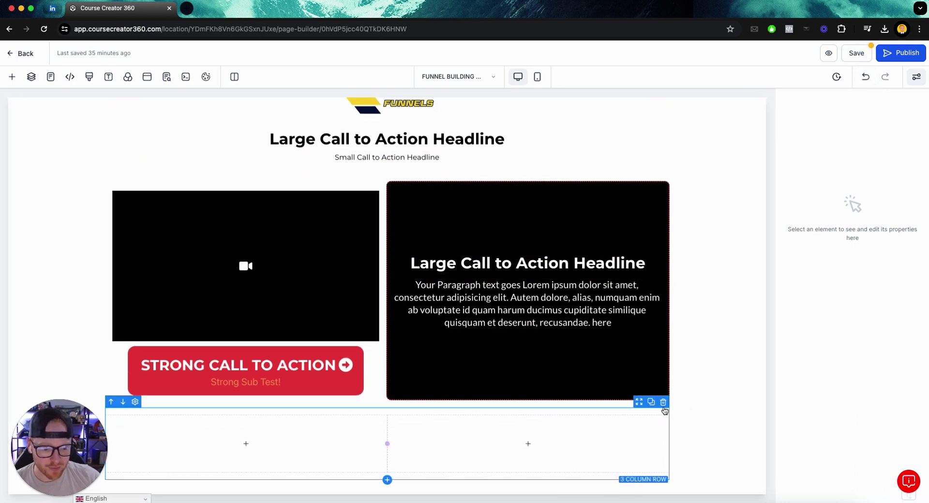
pyautogui.click(663, 404)
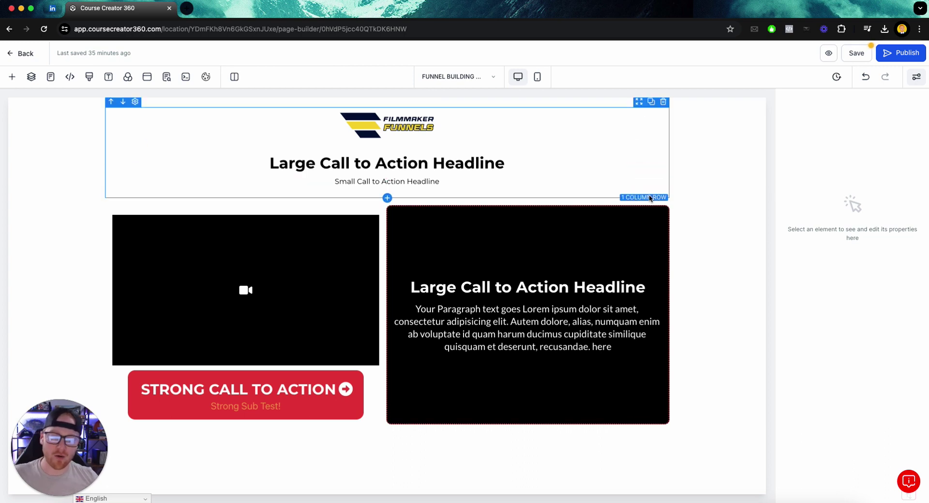